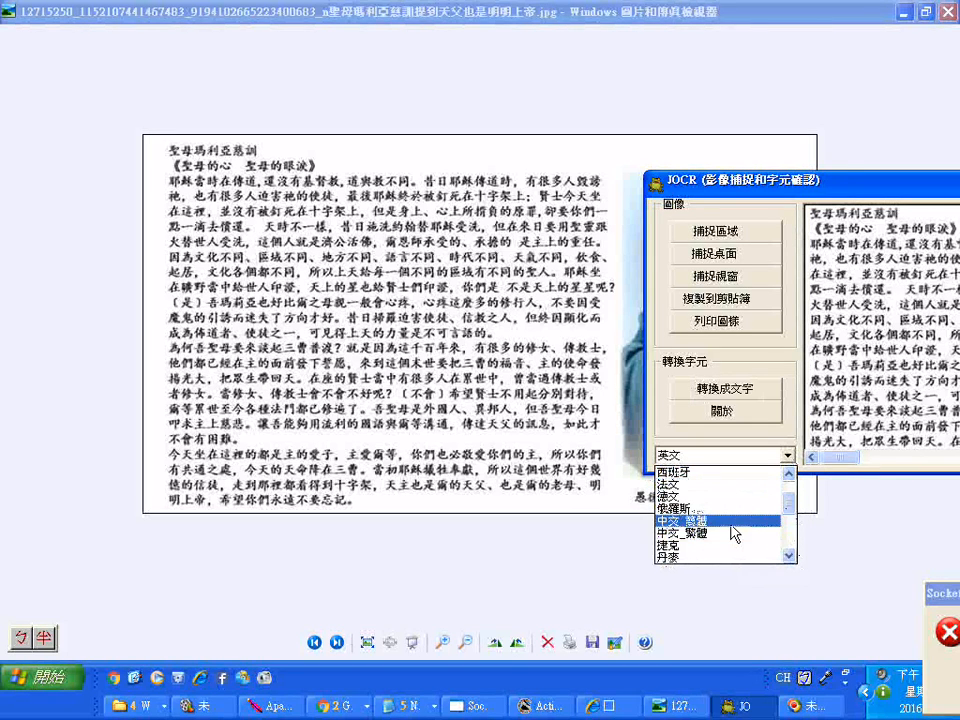
Set the recognition language to 中文_繁體 and convert the captured image to text
click(738, 533)
click(700, 389)
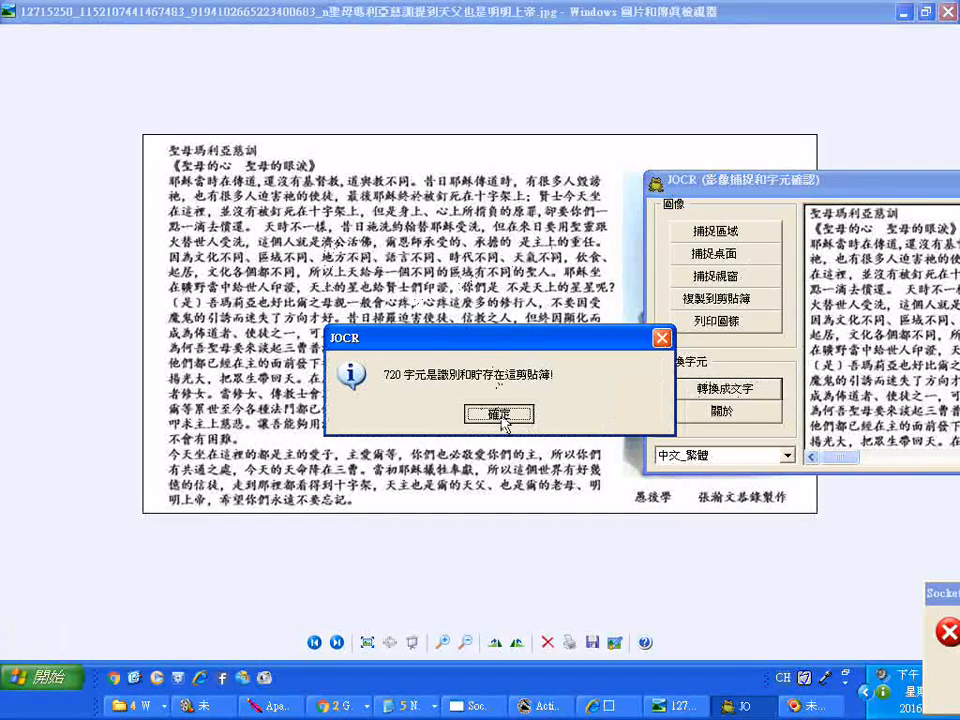
click(499, 413)
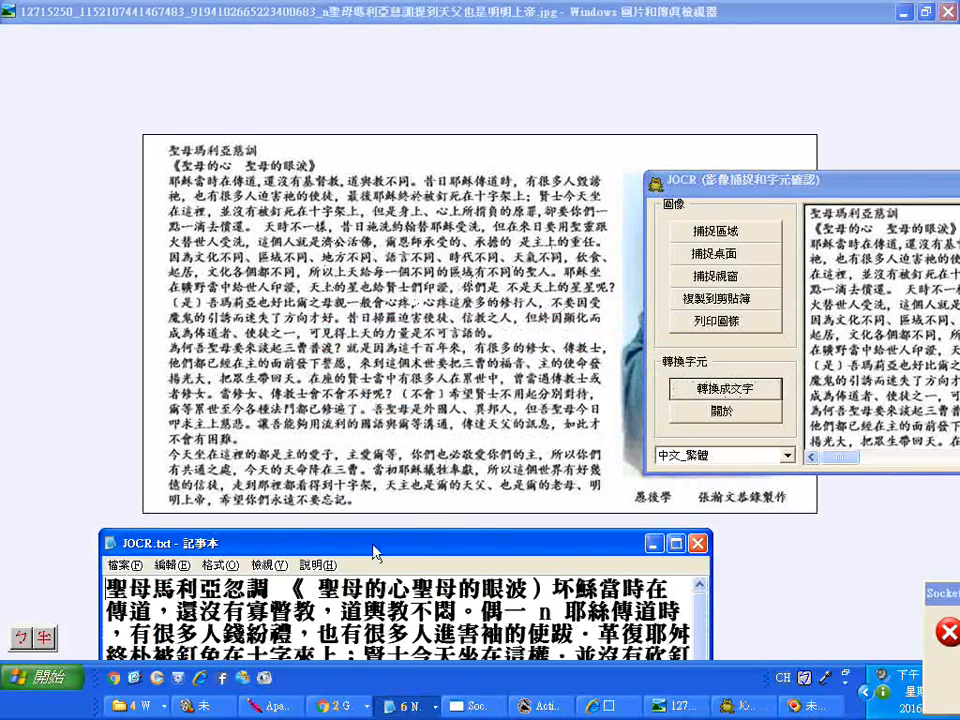
Place the recognized-text window just below the source image and correct 忽調 to 慈訓 in its title line
drag(375, 553, 347, 602)
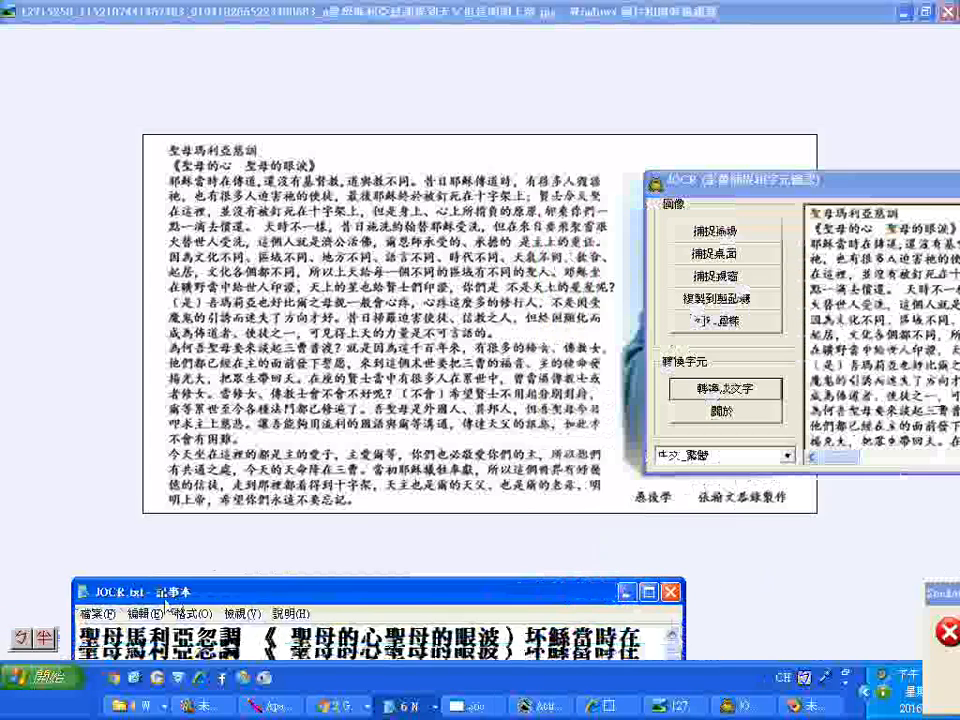
drag(166, 613, 244, 555)
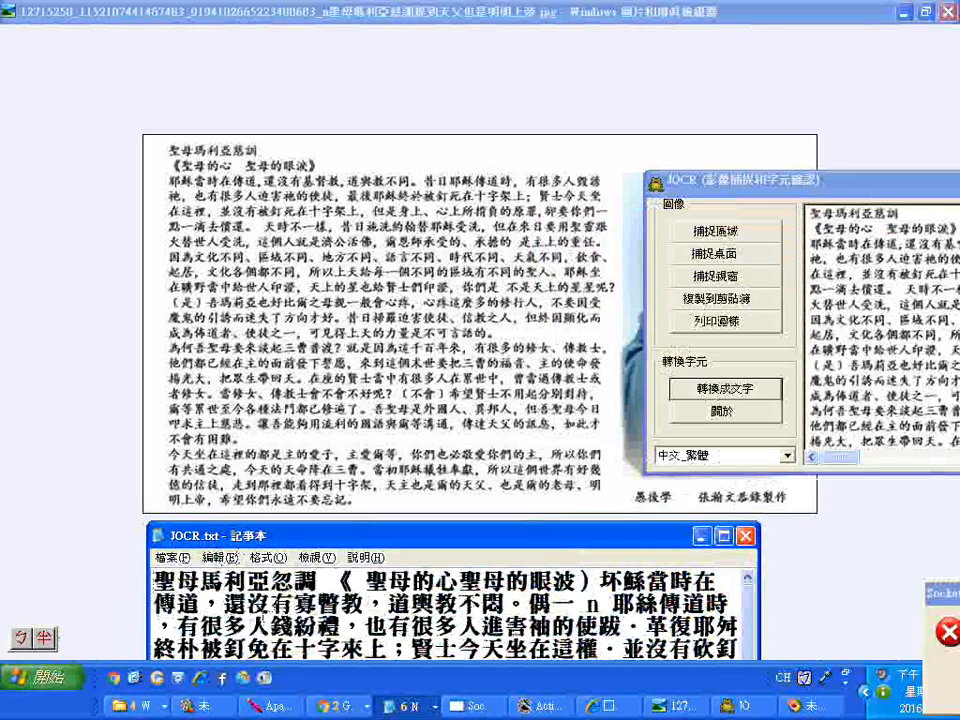
drag(272, 580, 316, 580)
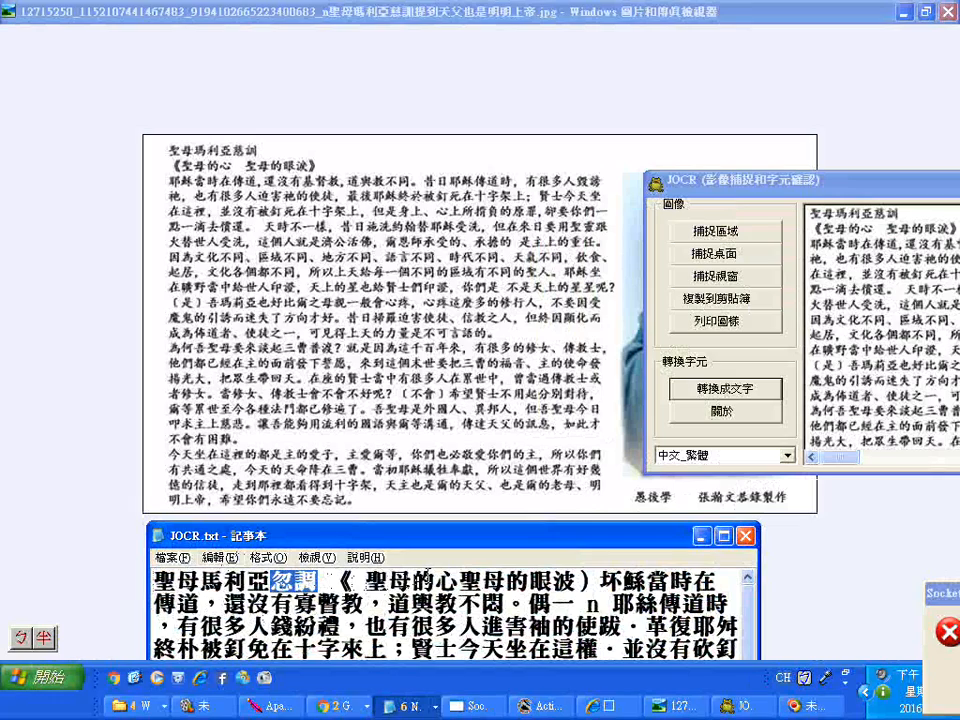
text(辭)
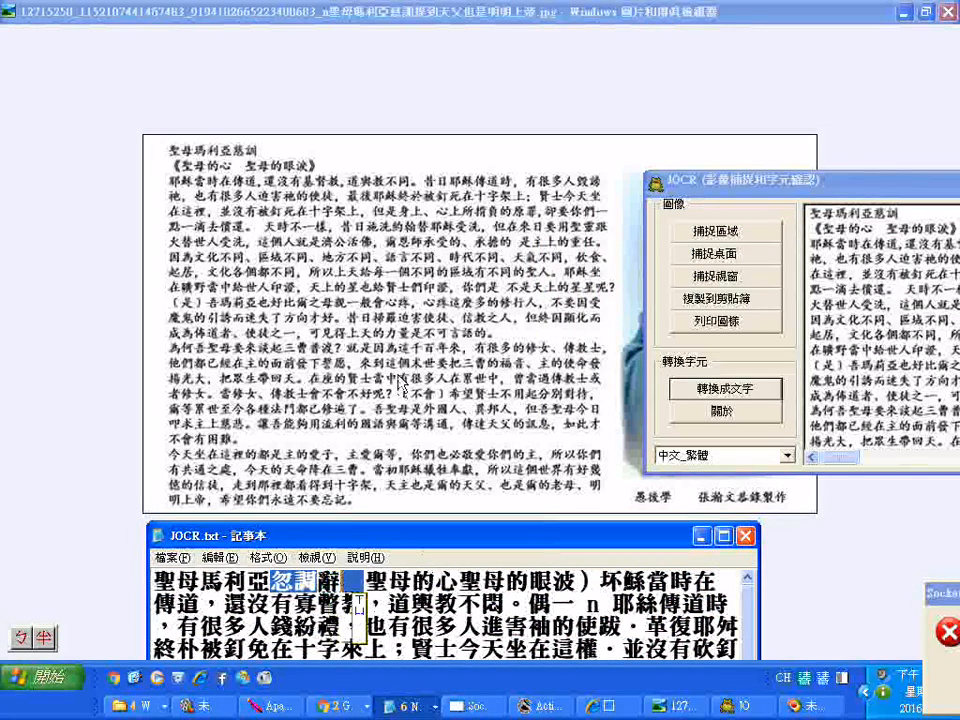
text(訓)
key(Return)
key(Delete)
key(Right)
key(Right)
text(《)
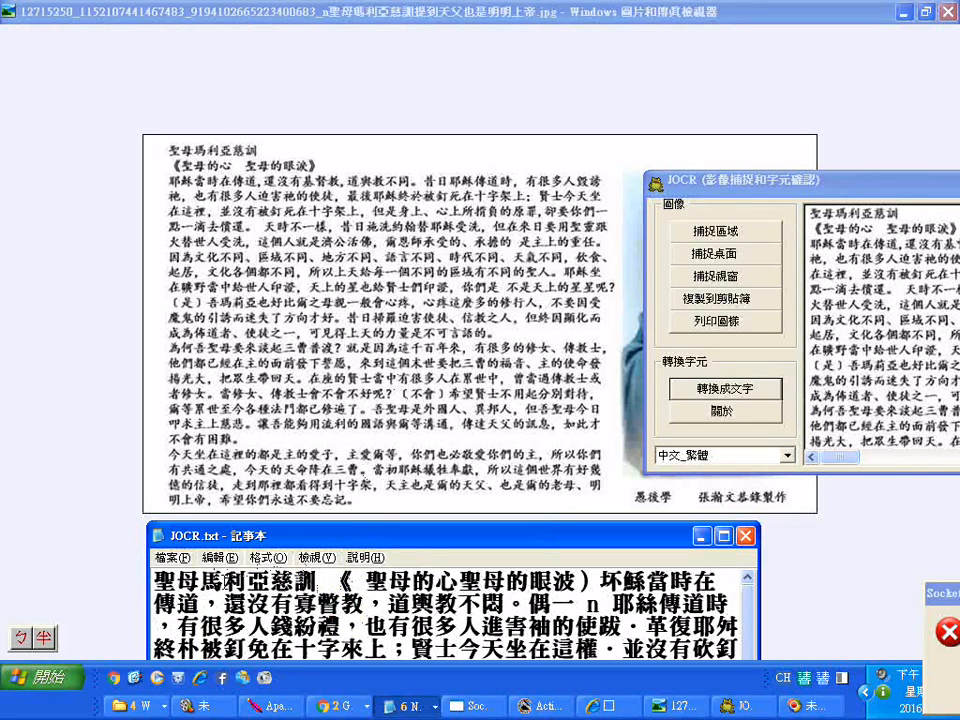
Replace 馬 with 瑪 in the title so the name matches 聖母瑪利亞 in the source image
drag(224, 582, 202, 582)
text(碼)
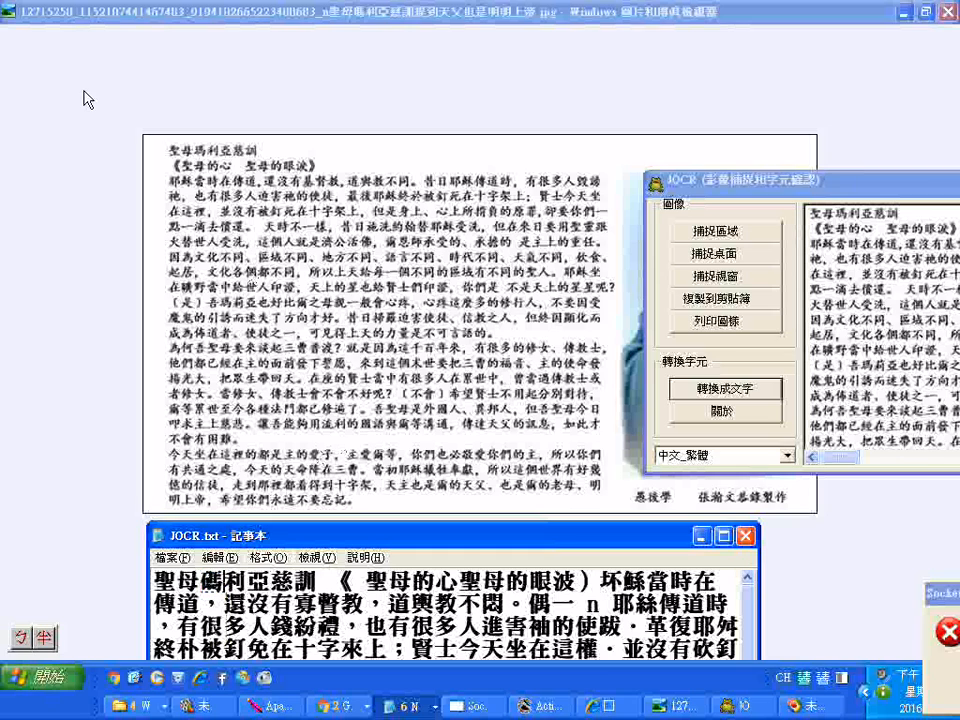
key(Left)
key(Down)
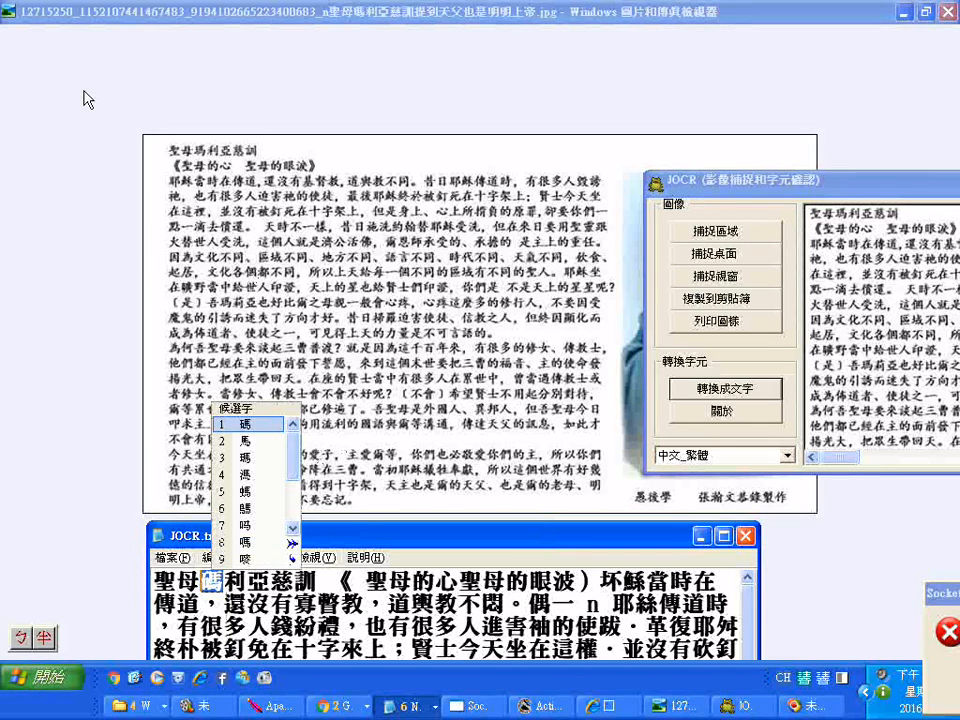
key(3)
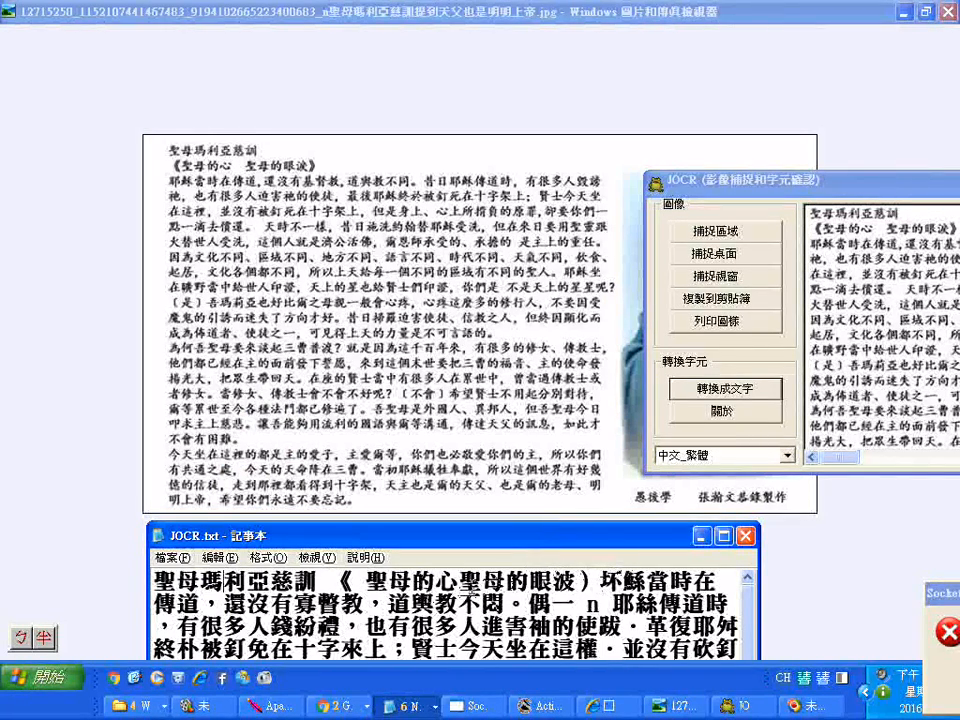
Correct 眼波 to 眼淚 in the subtitle and start the body text on a new line after the closing bracket
drag(554, 579, 577, 581)
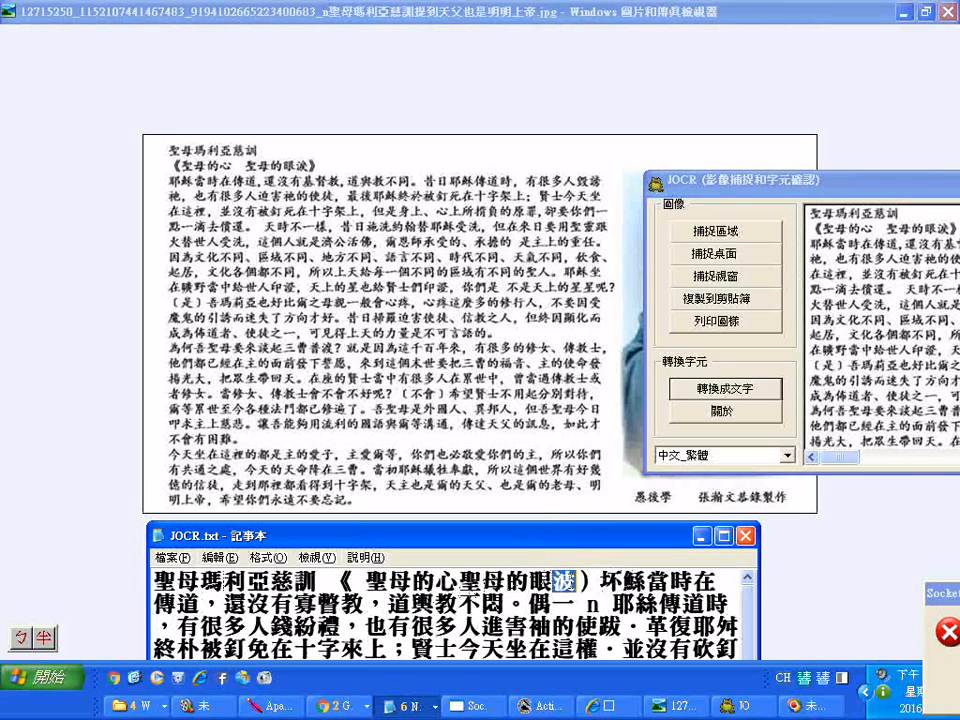
text(ㄌ)
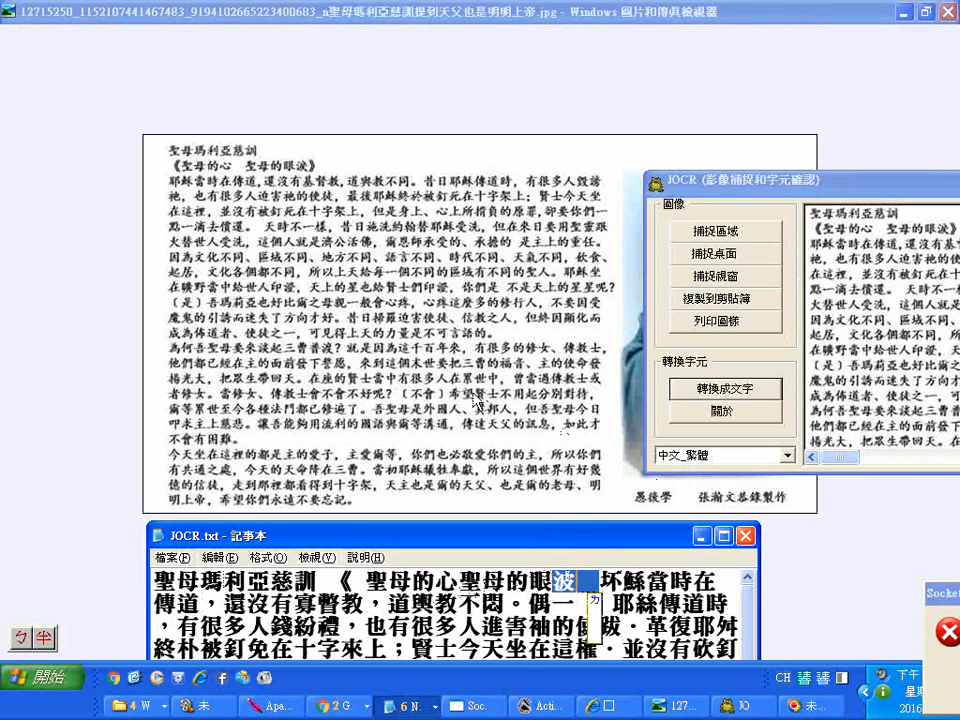
text(ㄟˋ)
key(Down)
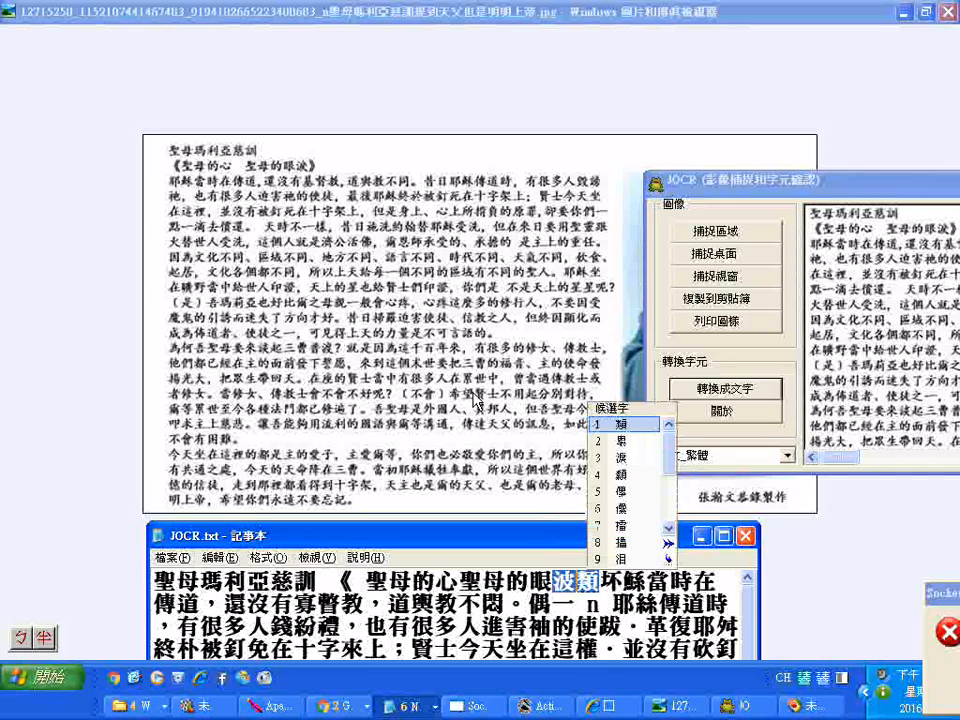
click(626, 457)
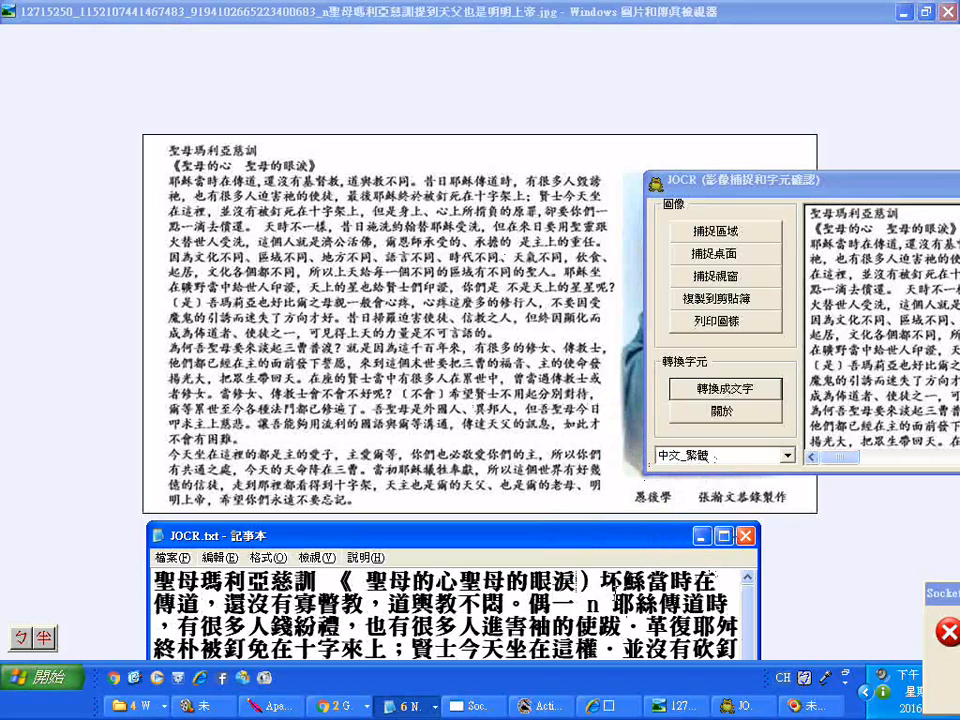
key(Return)
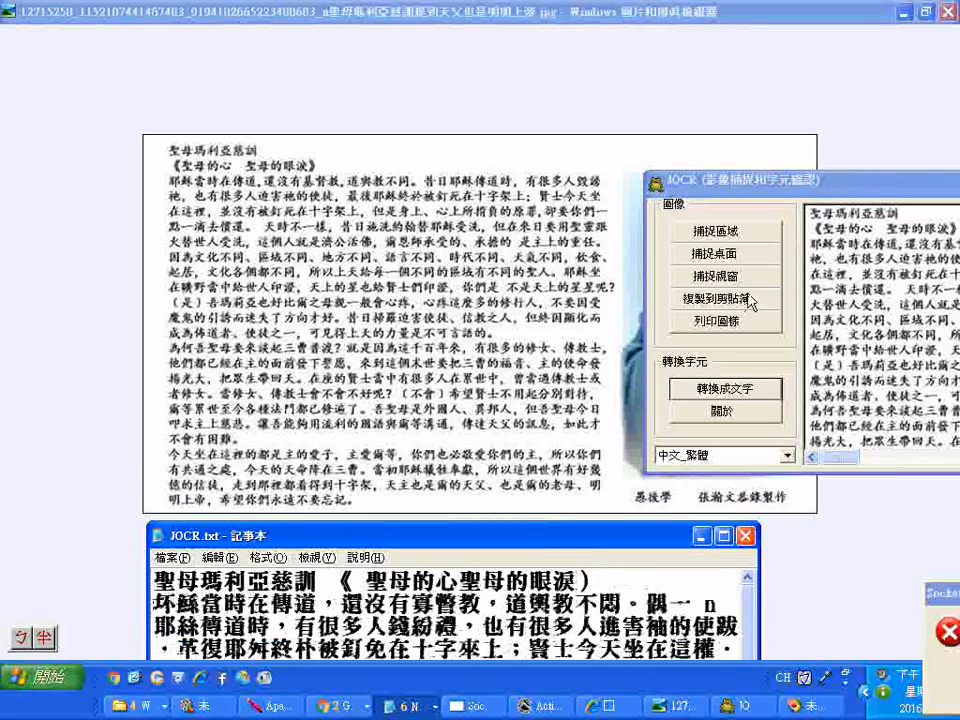
Replace the two misread characters at the start of the body text with 耶穌
key(Delete)
key(Delete)
text(耶ㄙㄨ)
key(space)
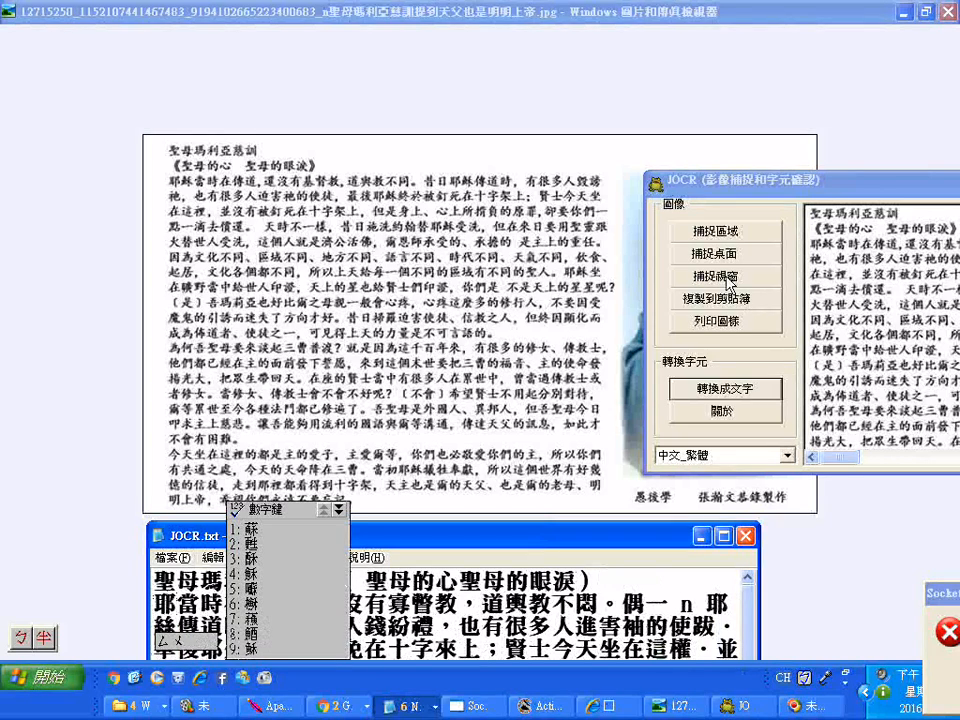
key(4)
key(shift)
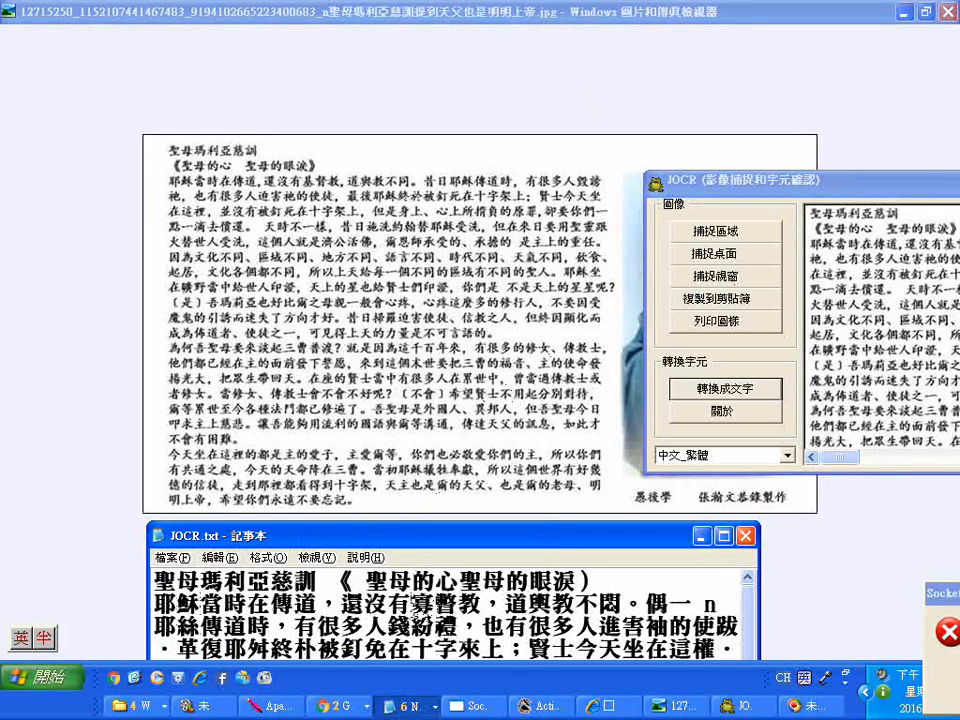
Replace the two misread characters before 教 in the first body line with 基督
drag(411, 605, 460, 608)
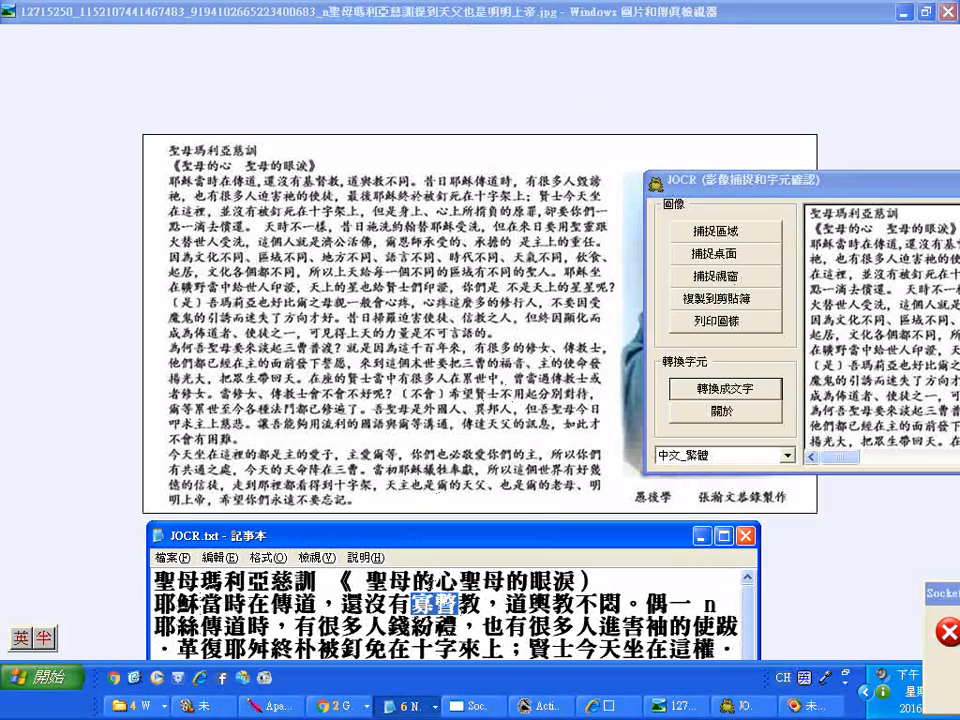
key(Delete)
key(ctrl+space)
text(ru 2j)
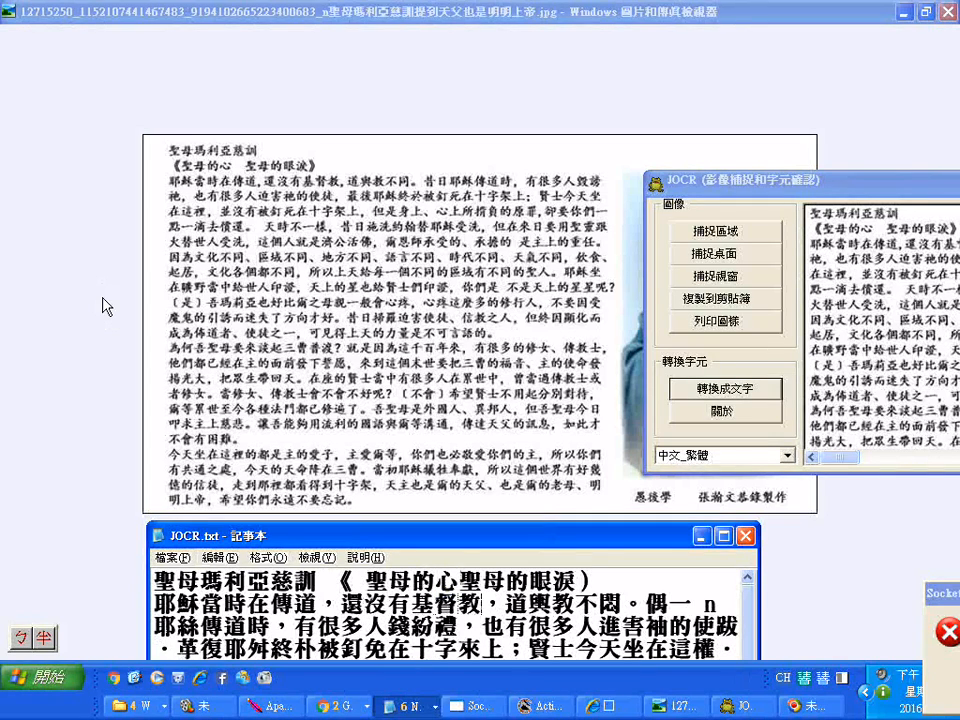
Correct the phrase after 還沒有基督教 to read 道與教不同
key(Right)
key(Right)
key(Delete)
text(m3)
key(Down)
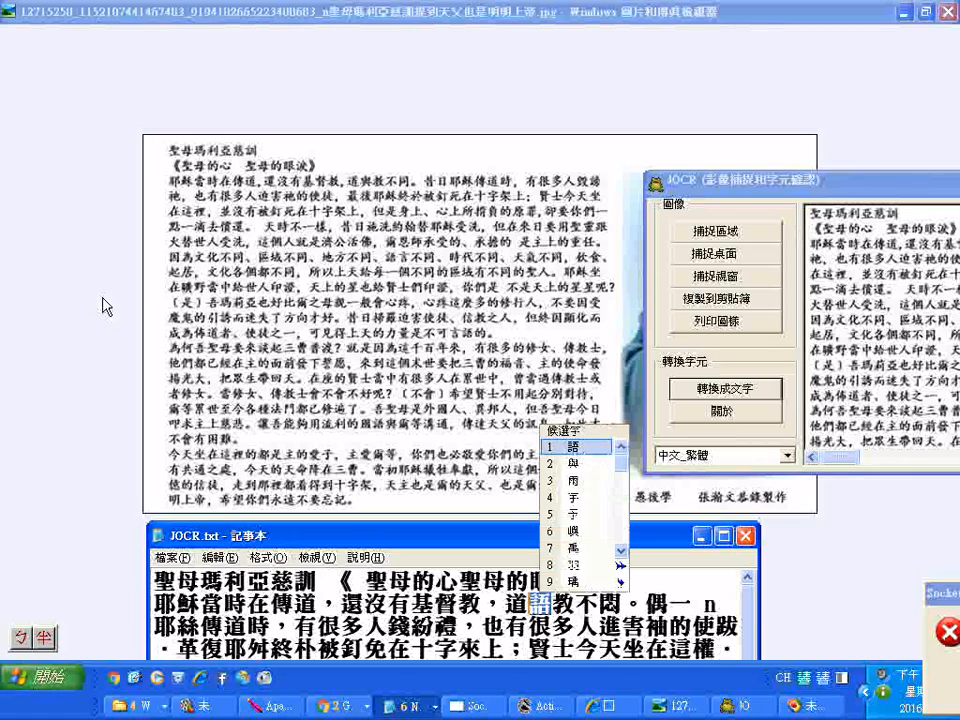
key(2)
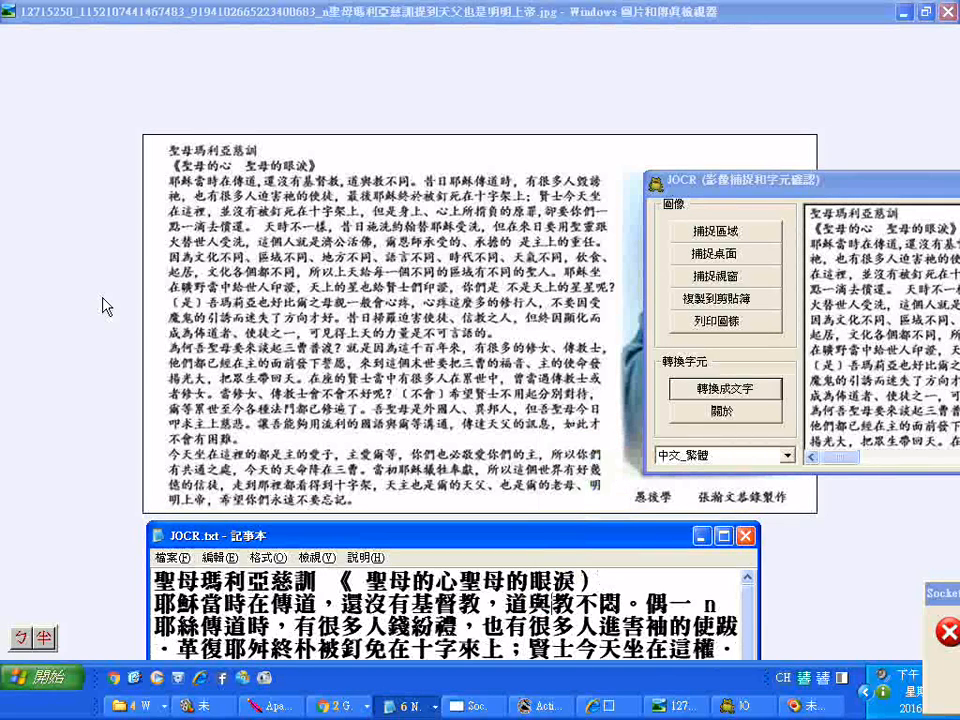
text(wj/6)
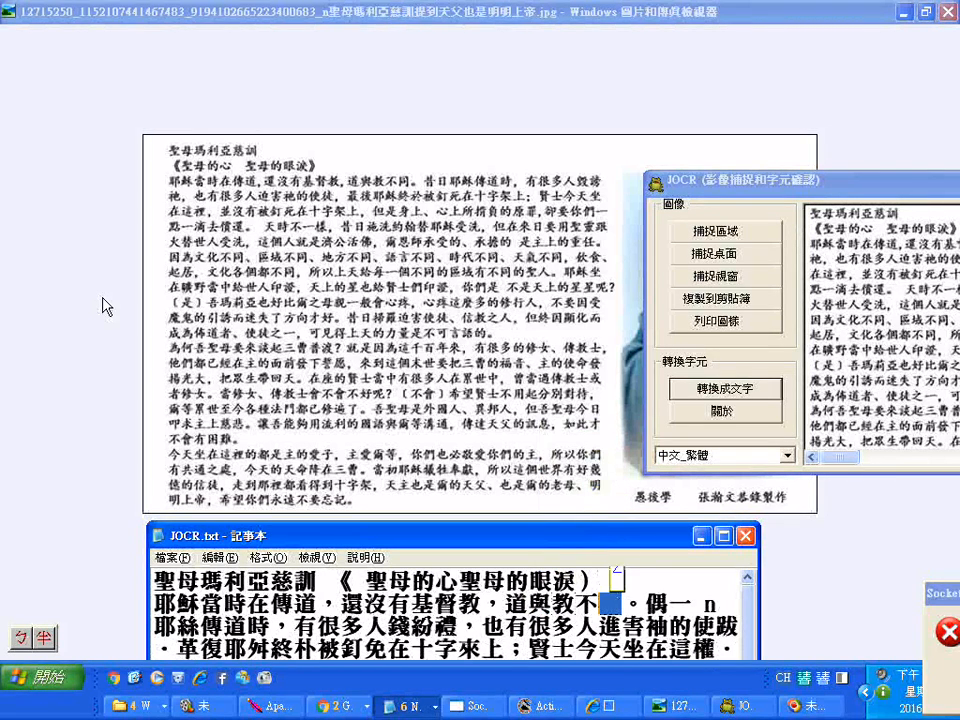
key(Return)
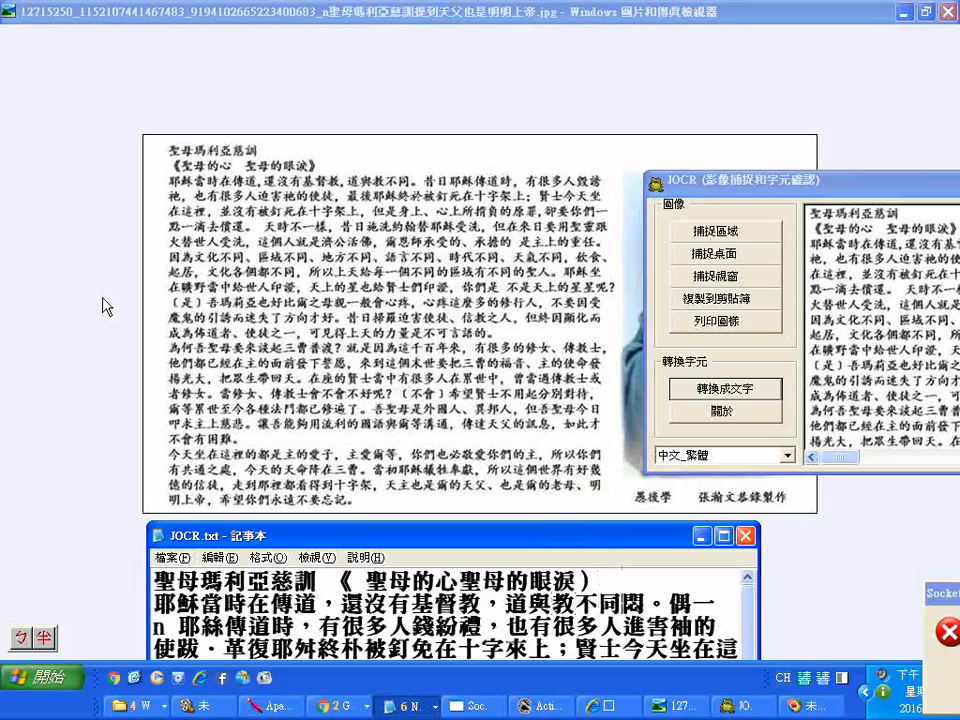
key(Delete)
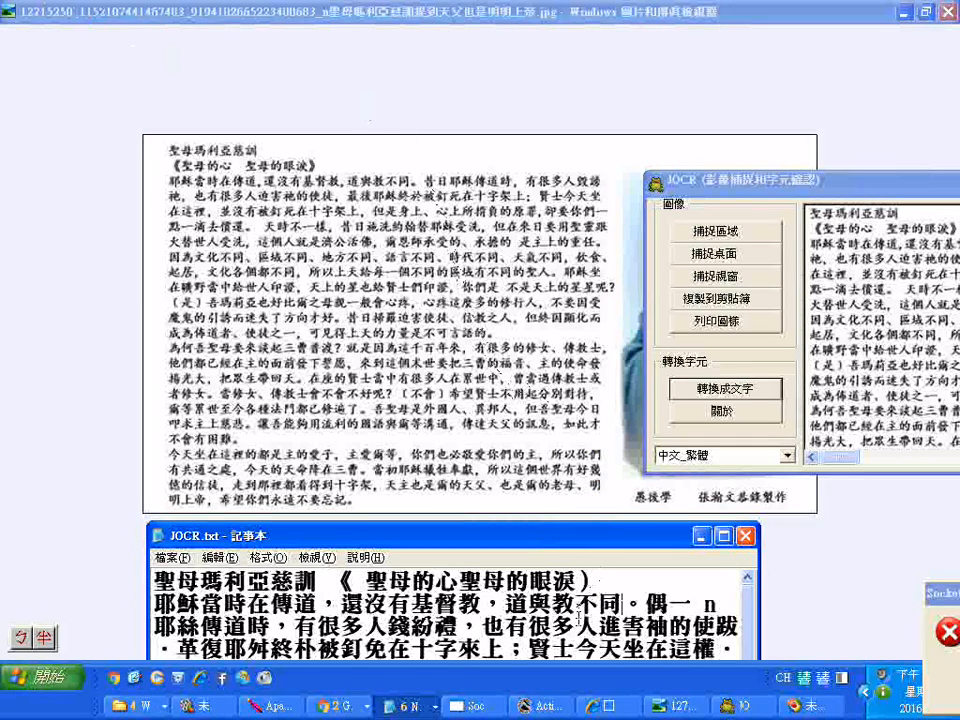
Replace 偶一 n after 道與教不同 with 昔日
drag(647, 604, 714, 604)
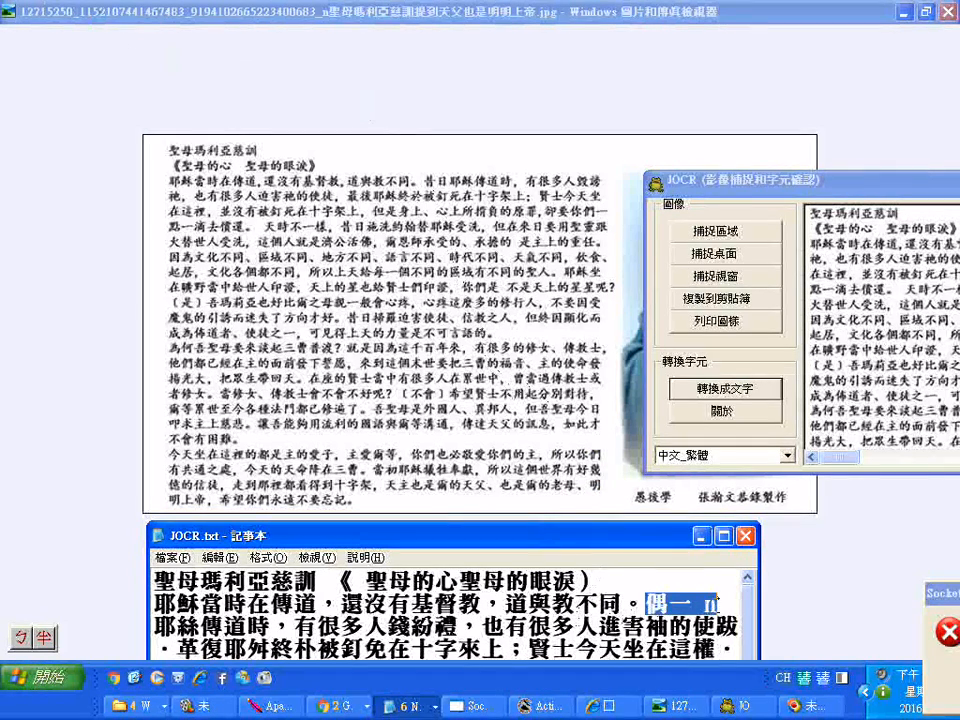
text(昔日)
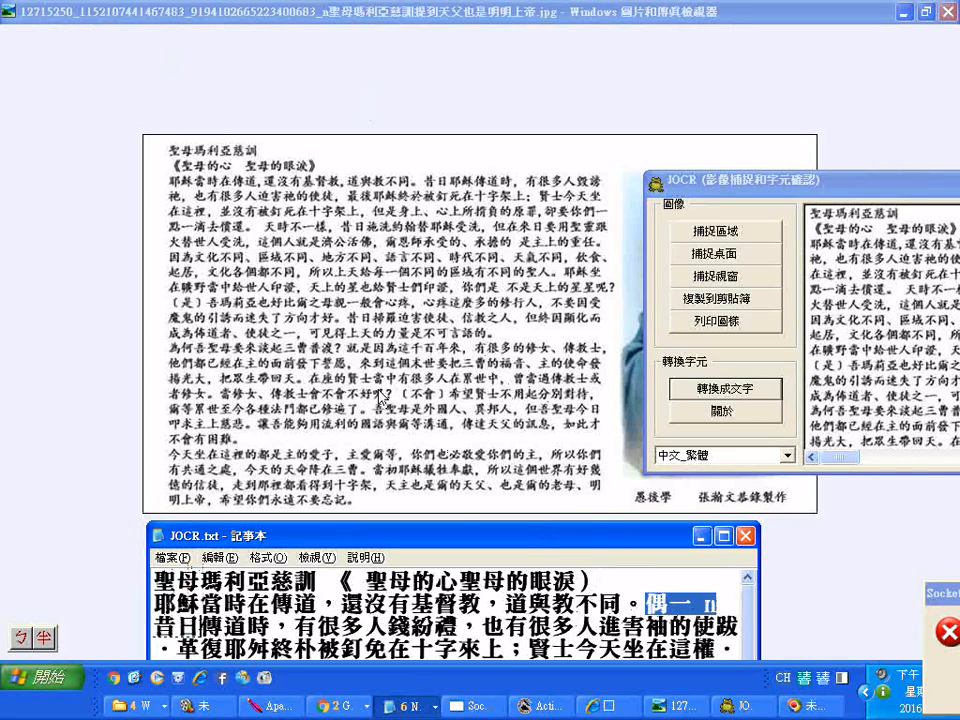
key(Return)
key(Delete)
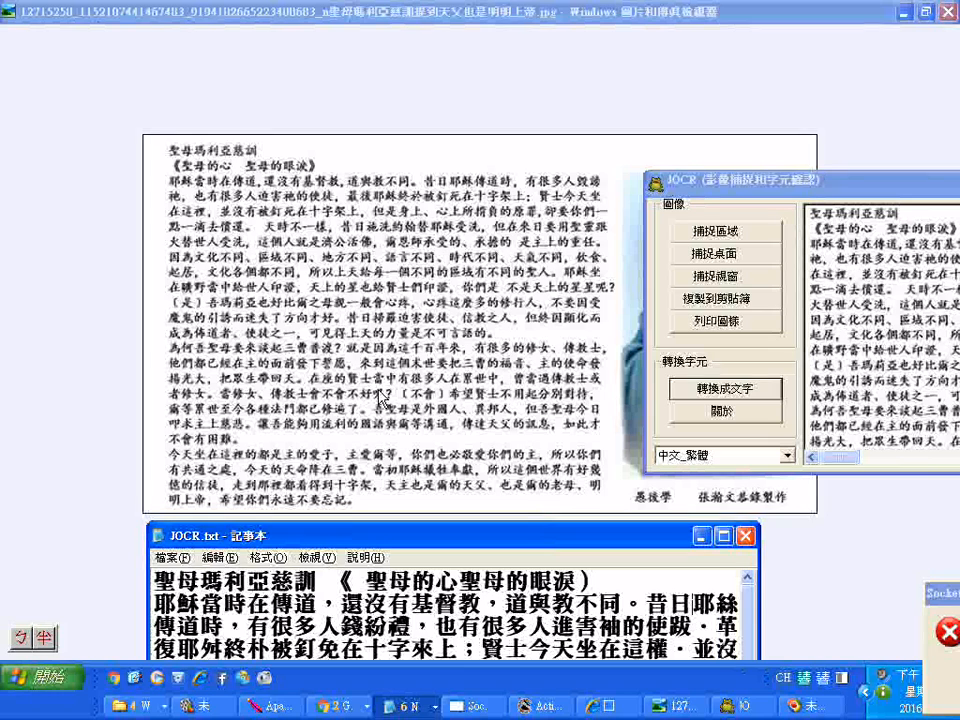
Correct 耶絲 after 昔日 to 耶穌
text(蘇)
key(Down)
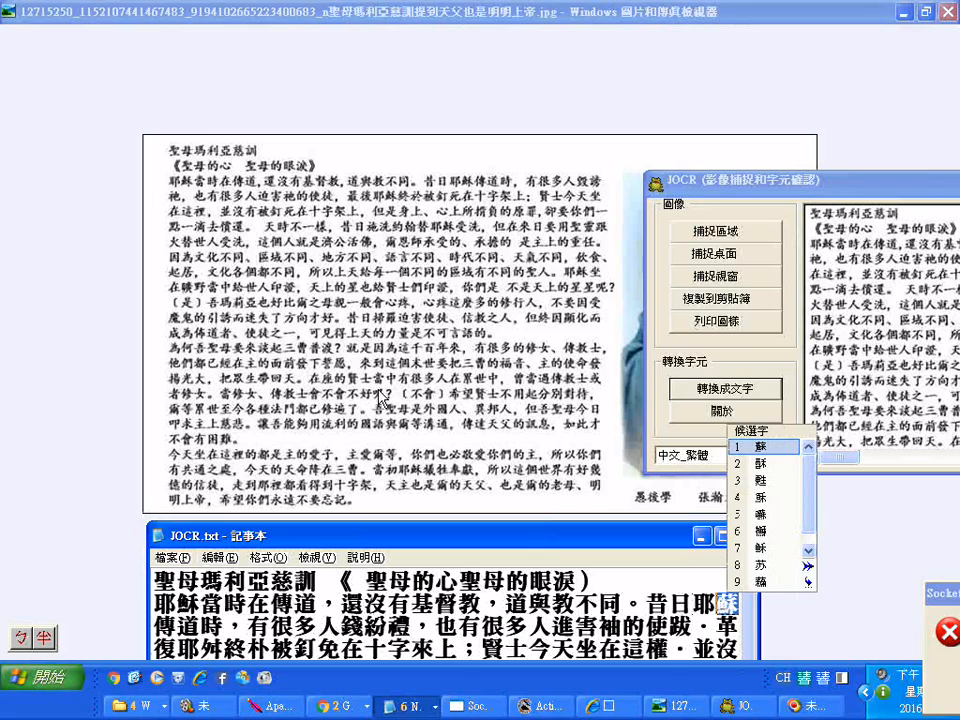
key(2)
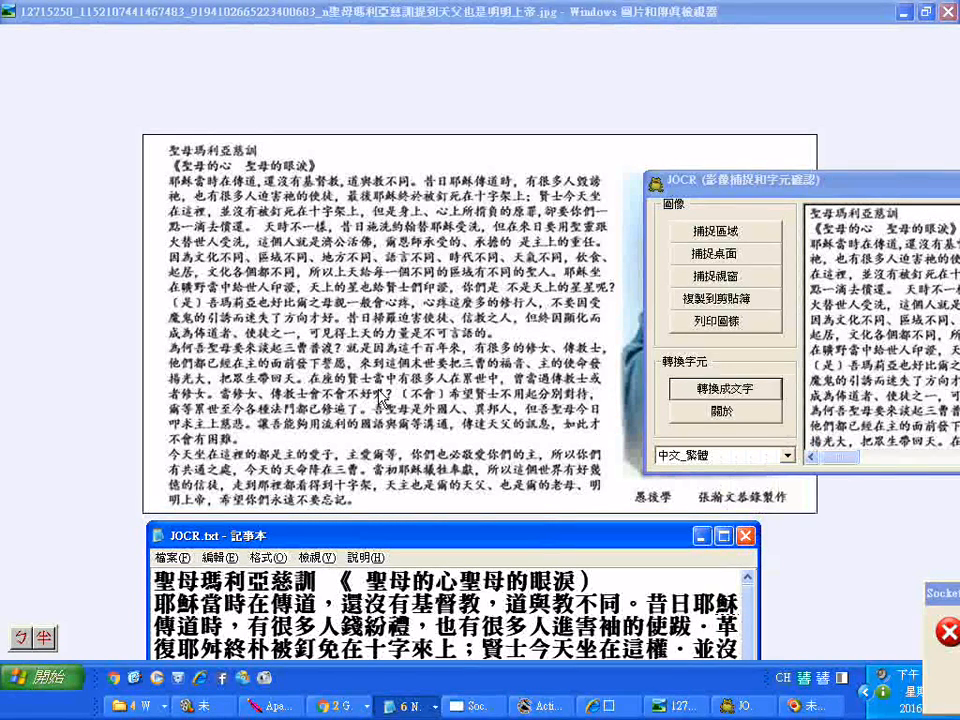
text(絲)
key(BackSpace)
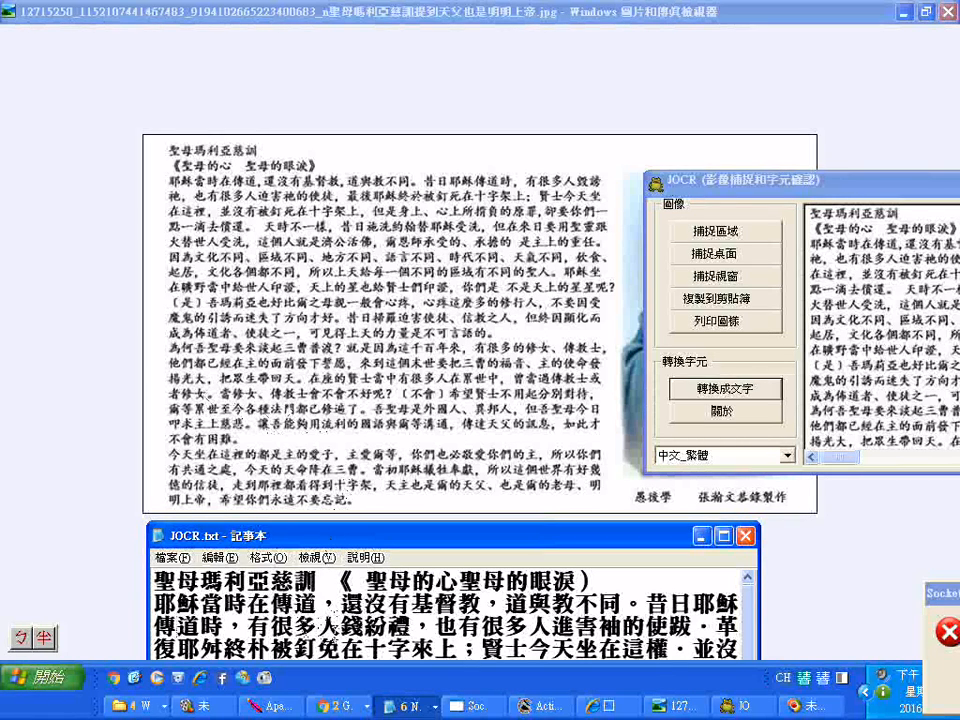
Move the text window up and correct the misread characters near the passage's end to 是, giving 天主也是爾的天父、也是肖的老母
drag(341, 628, 412, 628)
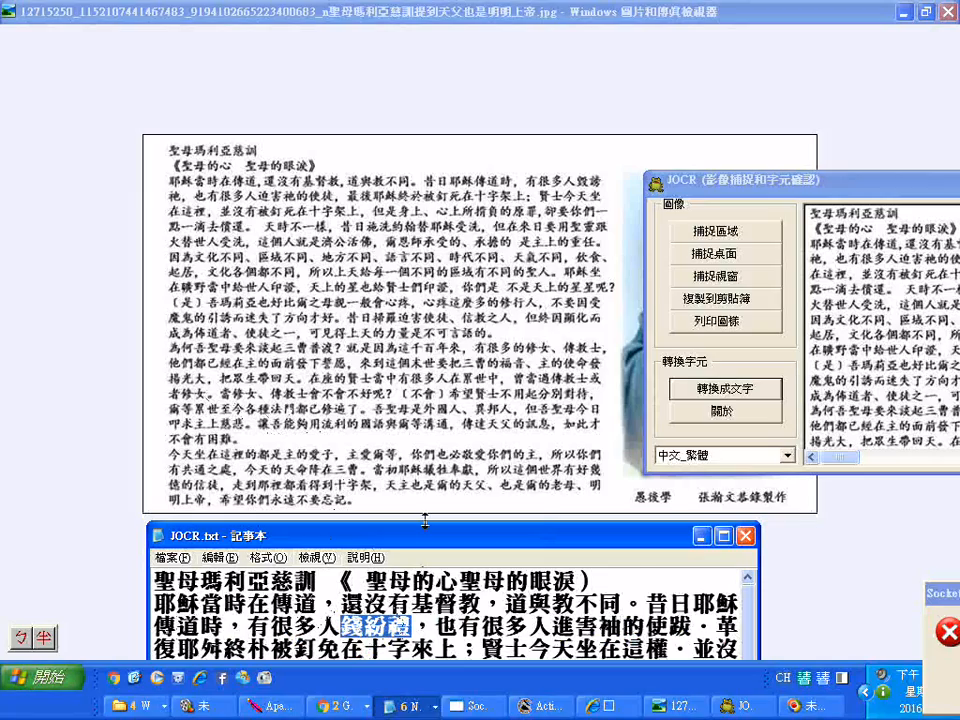
scroll(425, 520, down, 2)
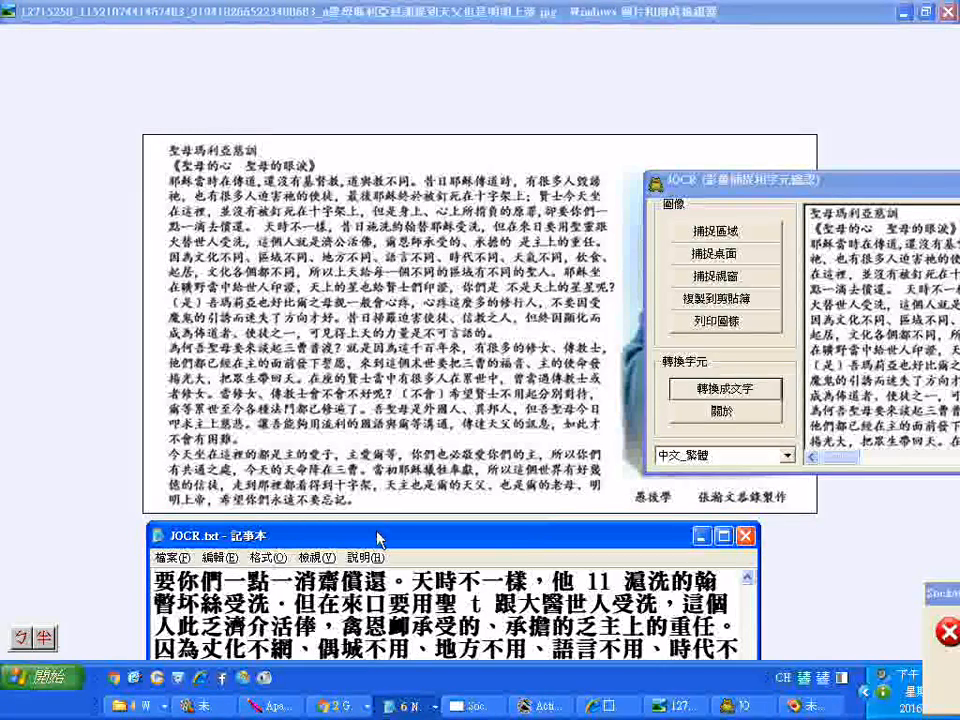
drag(378, 537, 417, 47)
drag(520, 632, 733, 610)
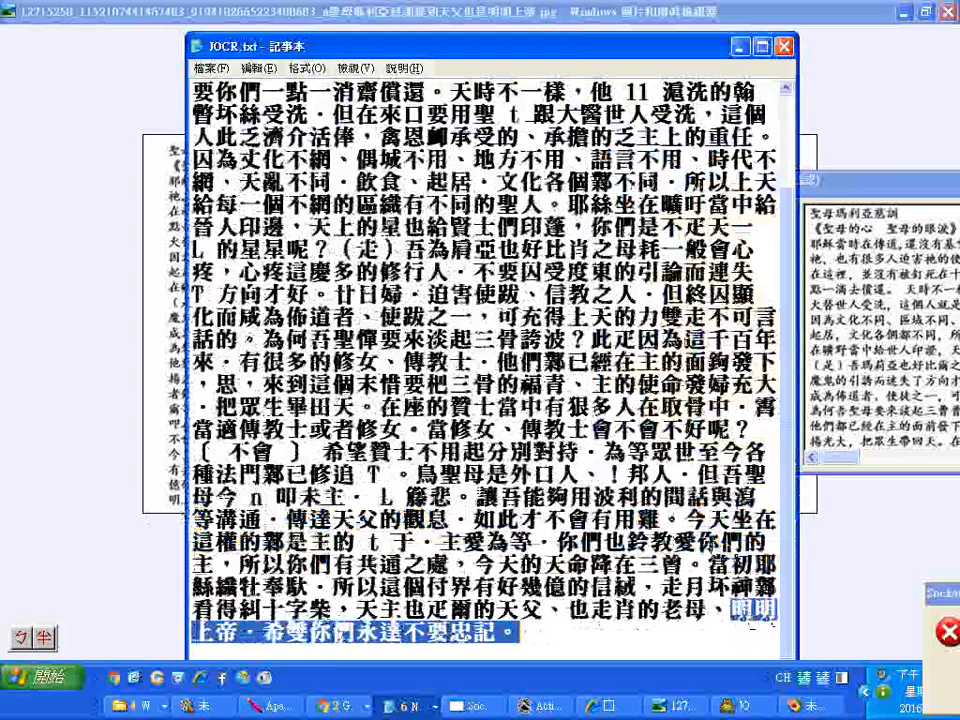
drag(428, 609, 446, 609)
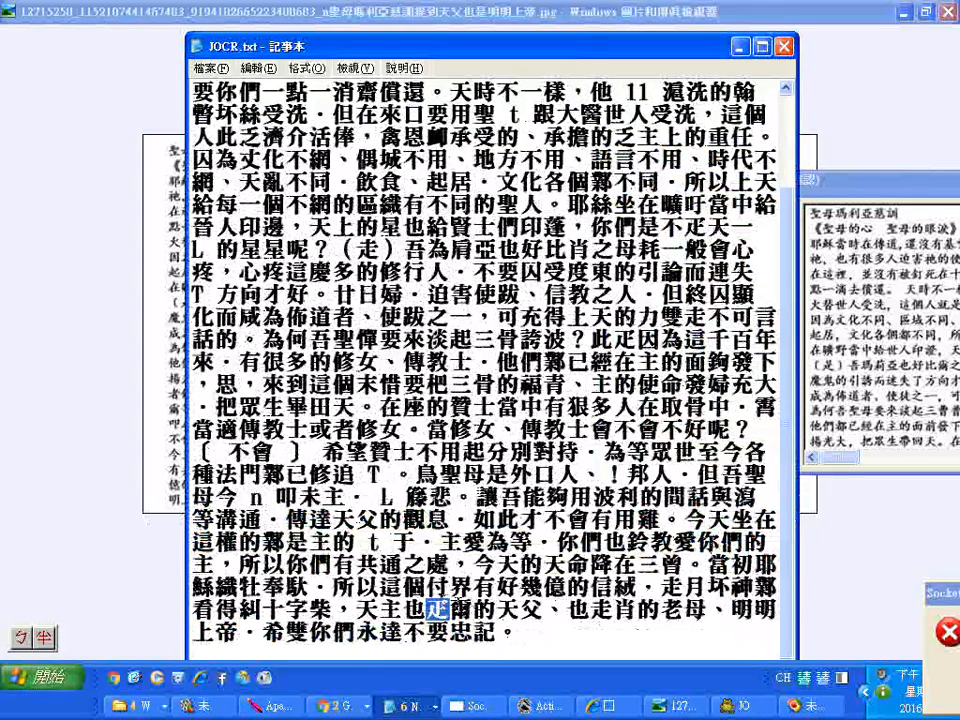
text(是)
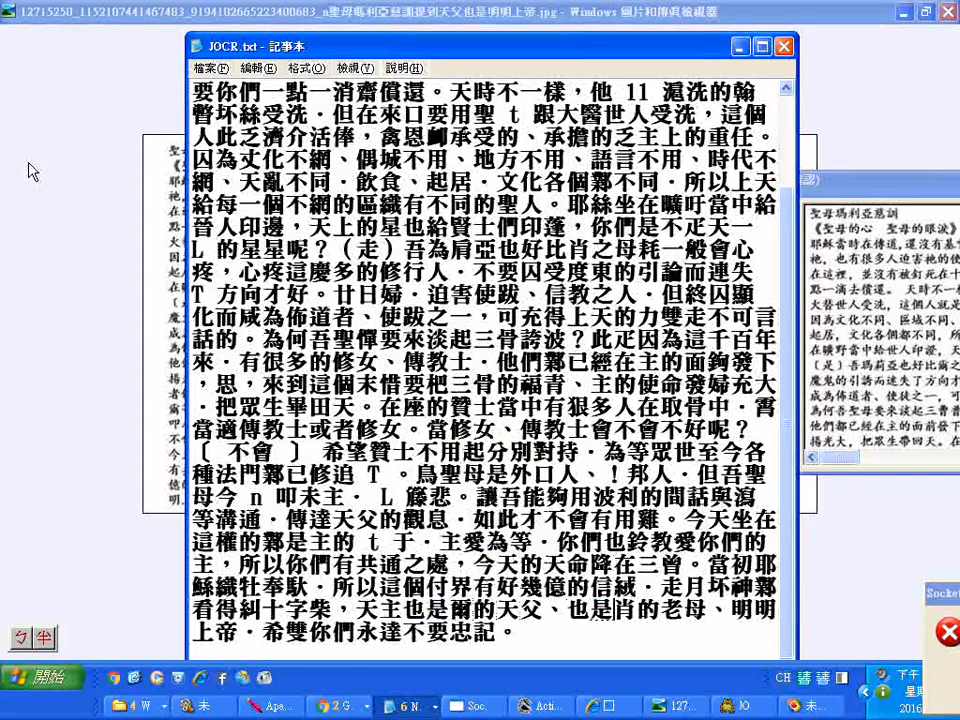
Replace the misread 肖 before 的老母 with 爾 copied from 爾的天父, giving 也是爾的老母
text(是)
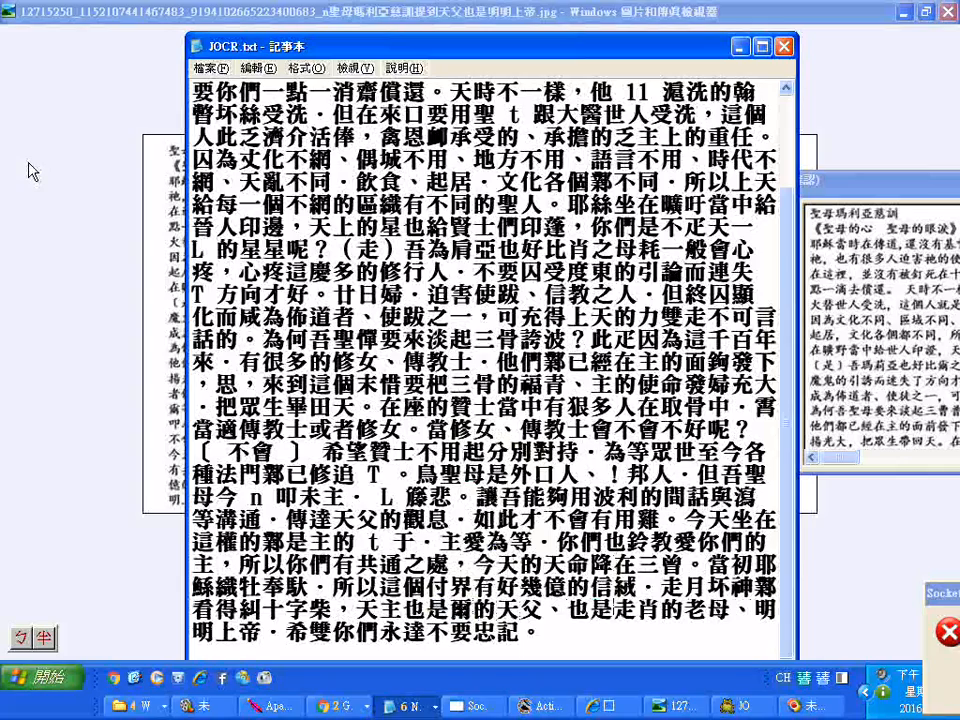
key(Delete)
key(Delete)
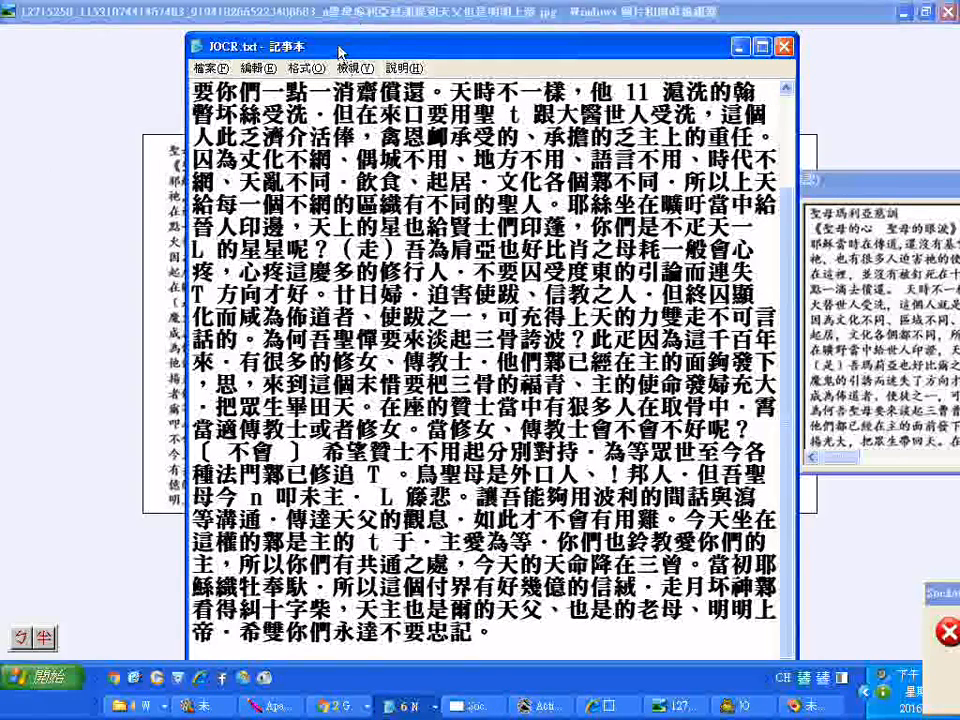
drag(338, 52, 907, 190)
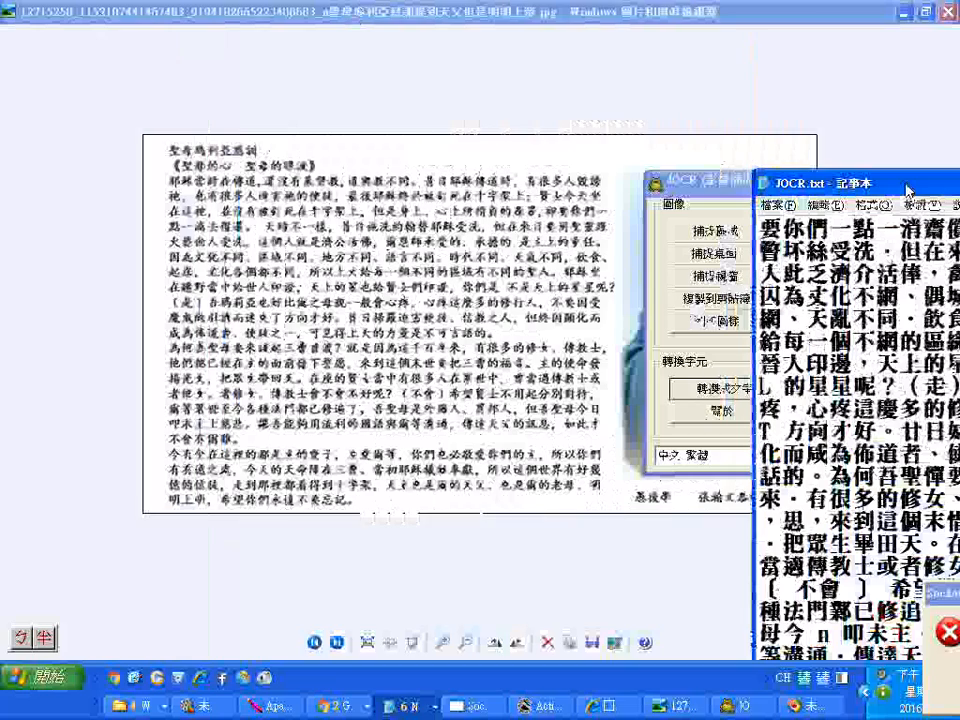
drag(907, 190, 299, 35)
right_click(305, 251)
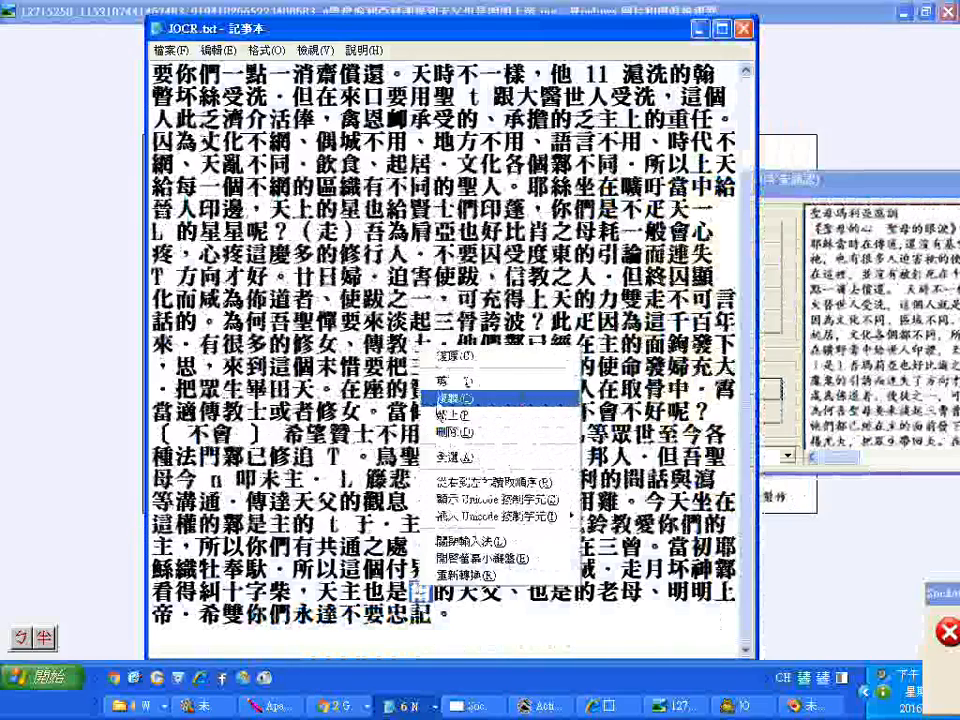
click(340, 296)
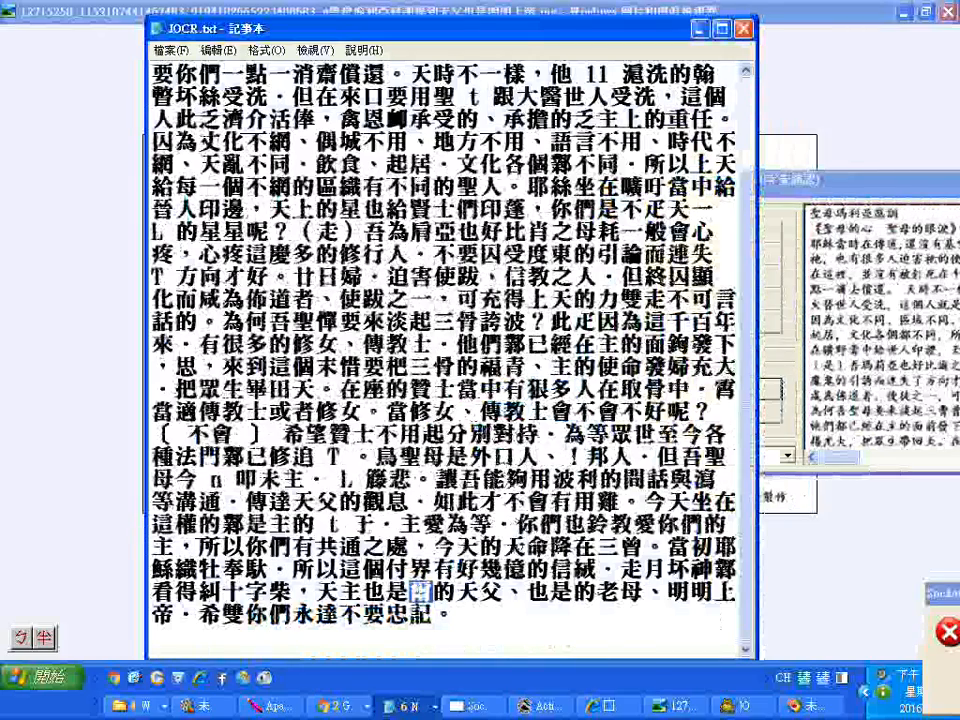
text(爾)
click(590, 591)
text(爾)
Correct 忠記 to 忘記 in the final sentence
drag(690, 591, 220, 614)
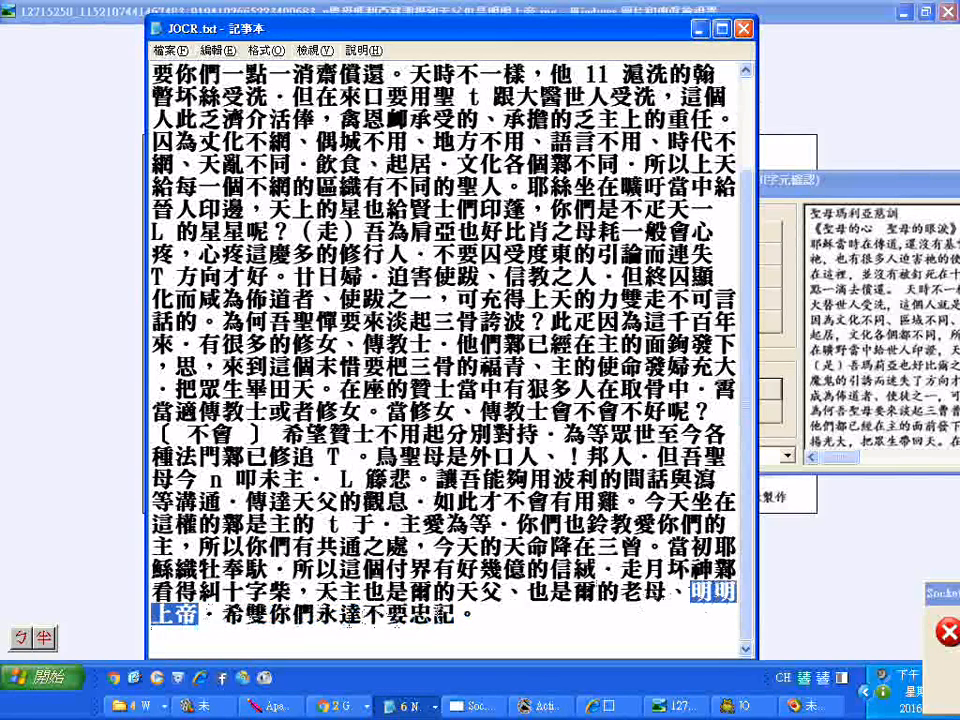
drag(433, 614, 410, 614)
text(ㄨ)
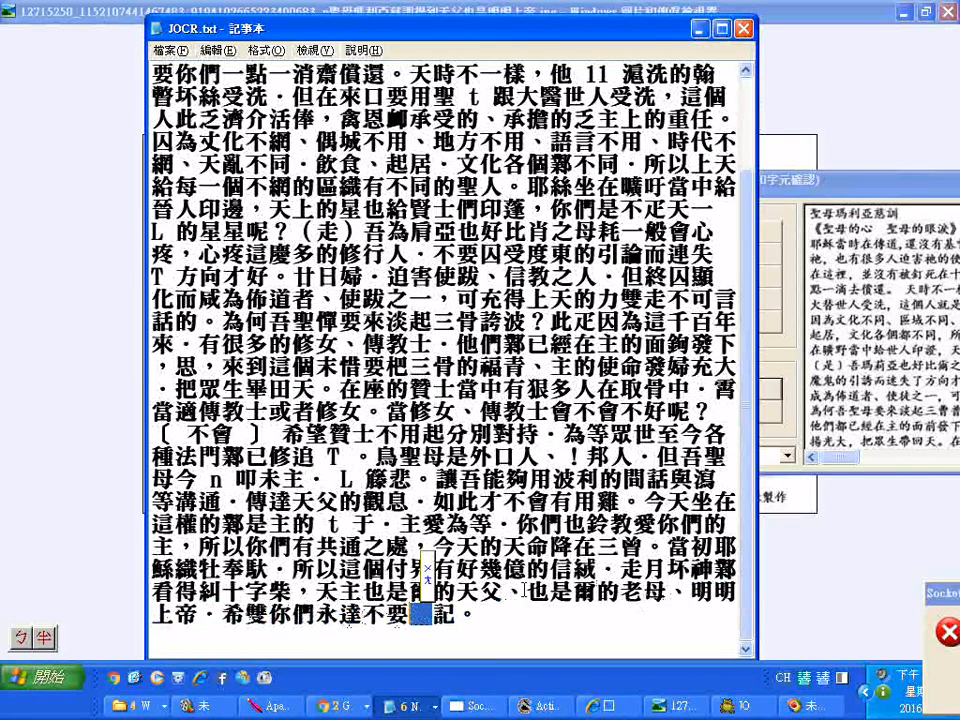
text(妄)
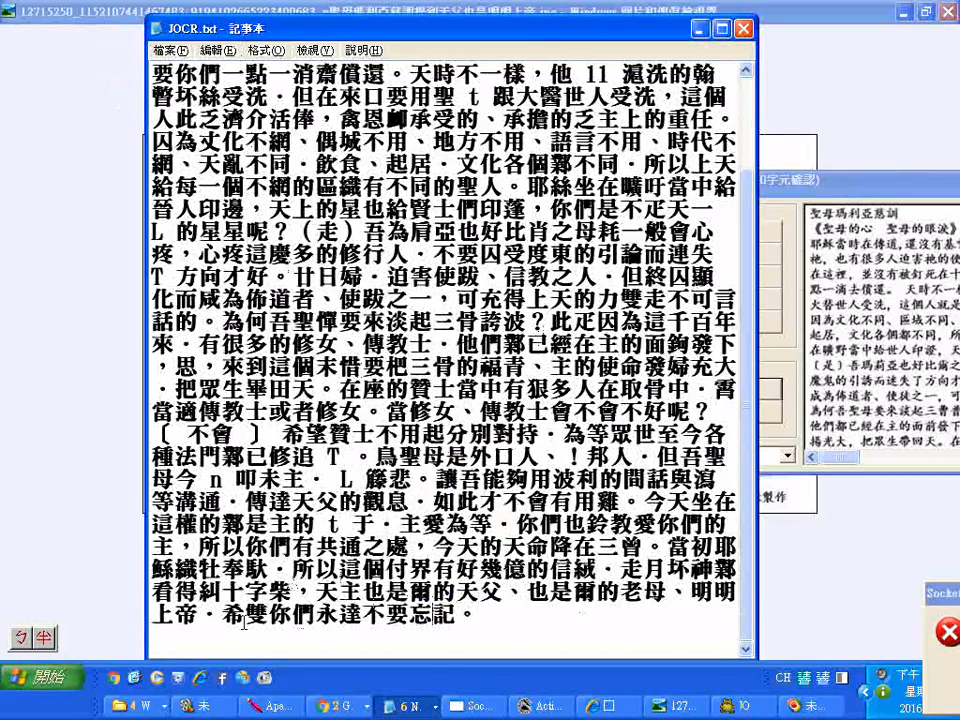
Replace the uncorrected passage between 傳道時 and 天主也是 with ...... and start a new line before 天主
drag(305, 593, 226, 118)
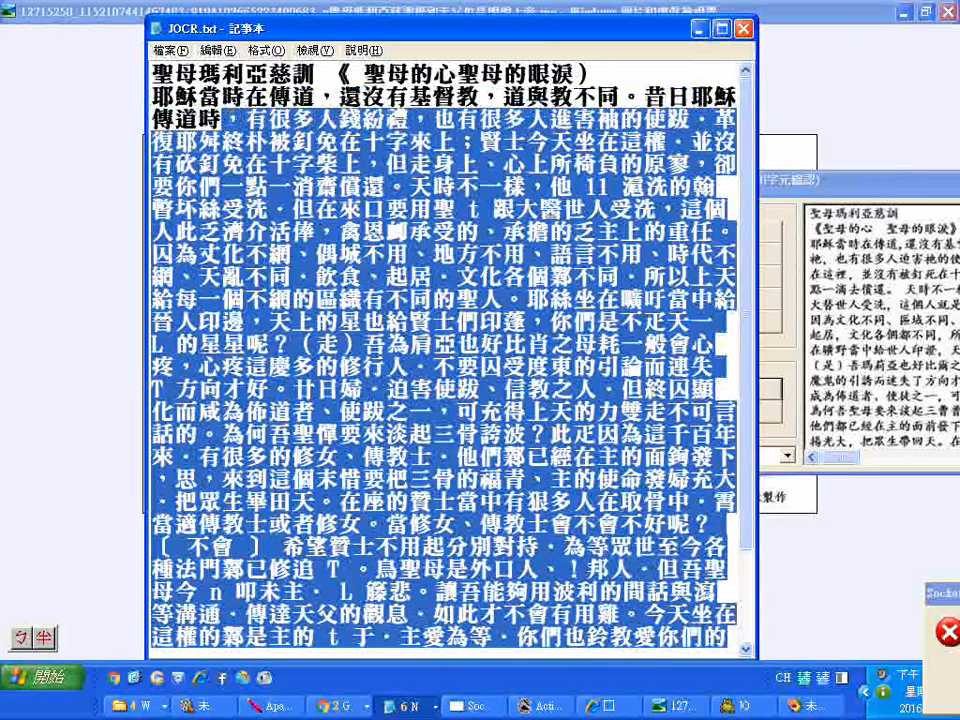
text(......天主也是爾的天父、也是爾的老母、明明)
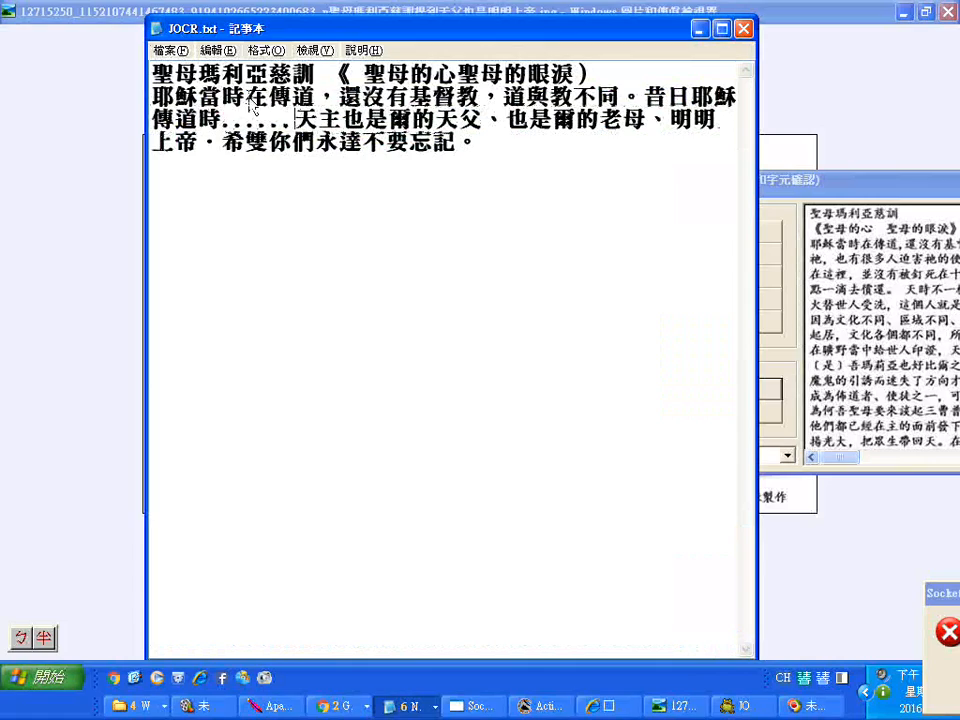
key(Return)
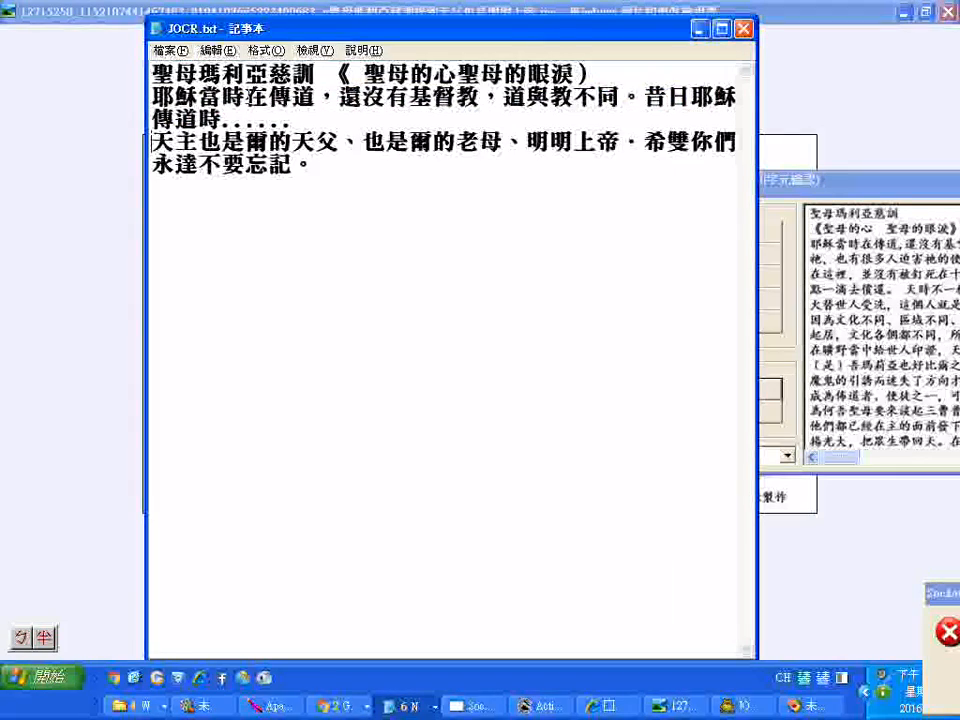
Move the text window below the source text and correct 希雙 to 希望 in the final sentence
drag(327, 32, 340, 528)
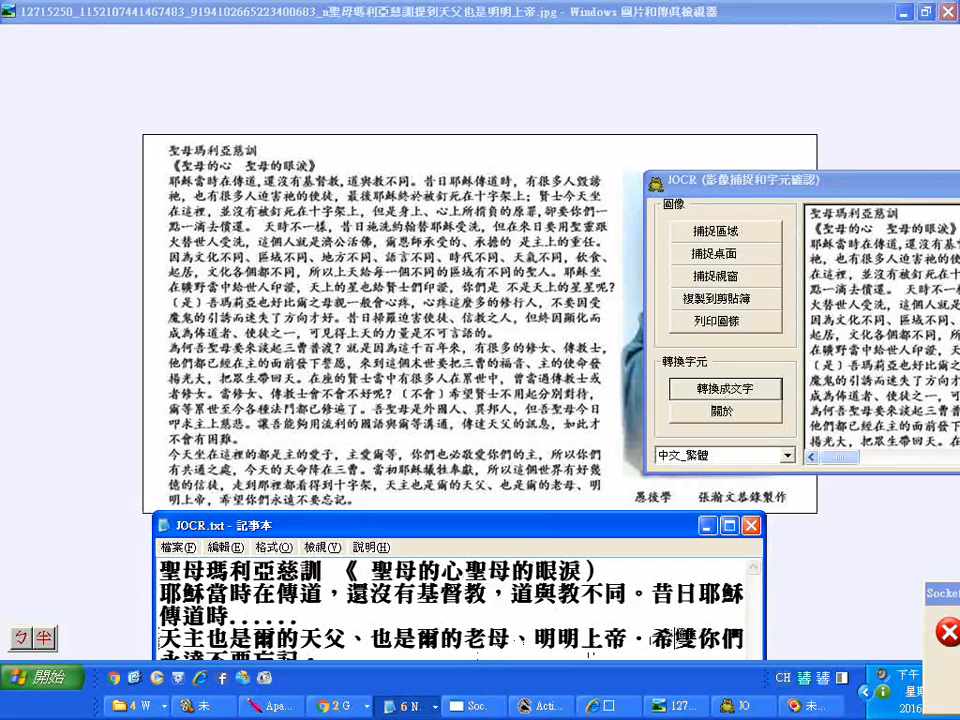
drag(676, 638, 695, 638)
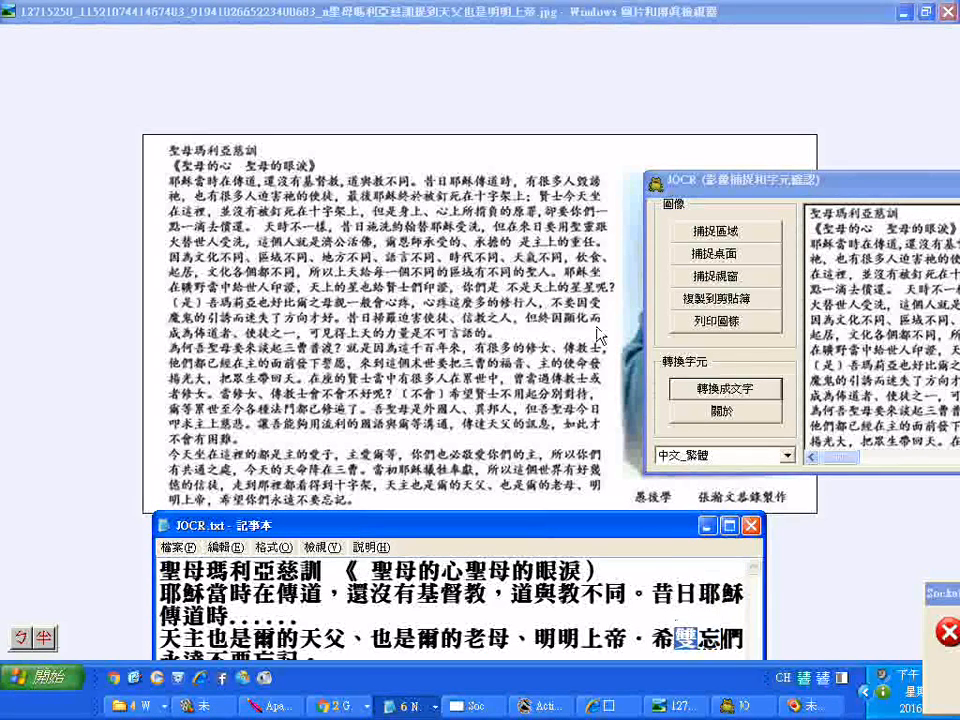
key(Down)
key(2)
key(Return)
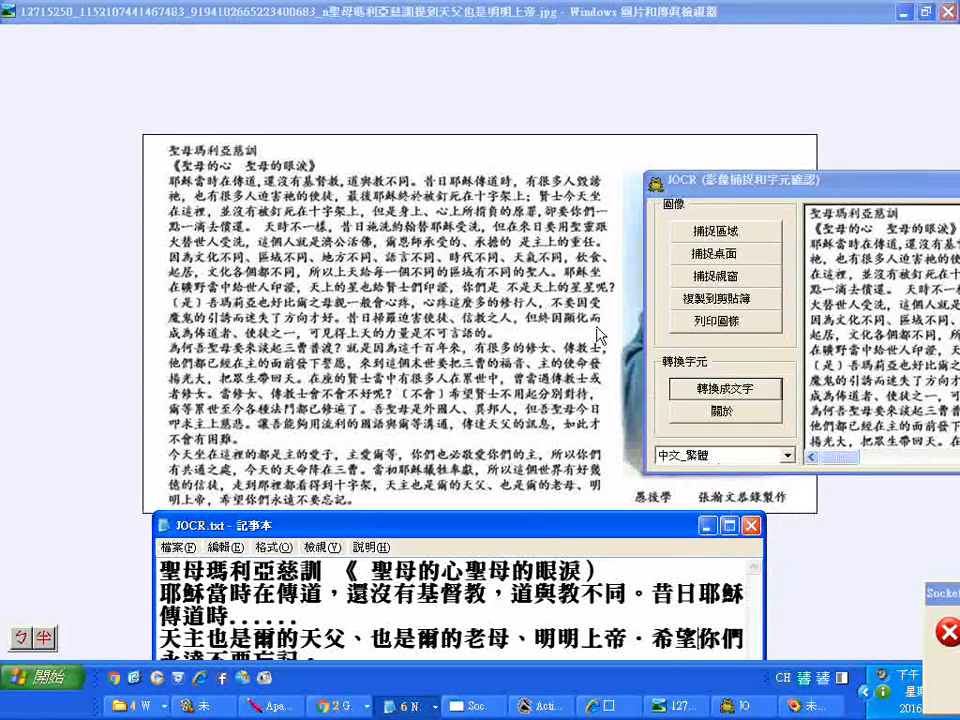
mouse_move(300, 527)
mouse_down()
mouse_move(528, 454)
mouse_move(535, 382)
mouse_move(535, 399)
mouse_move(378, 476)
mouse_move(297, 541)
mouse_move(302, 519)
mouse_move(296, 541)
mouse_up()
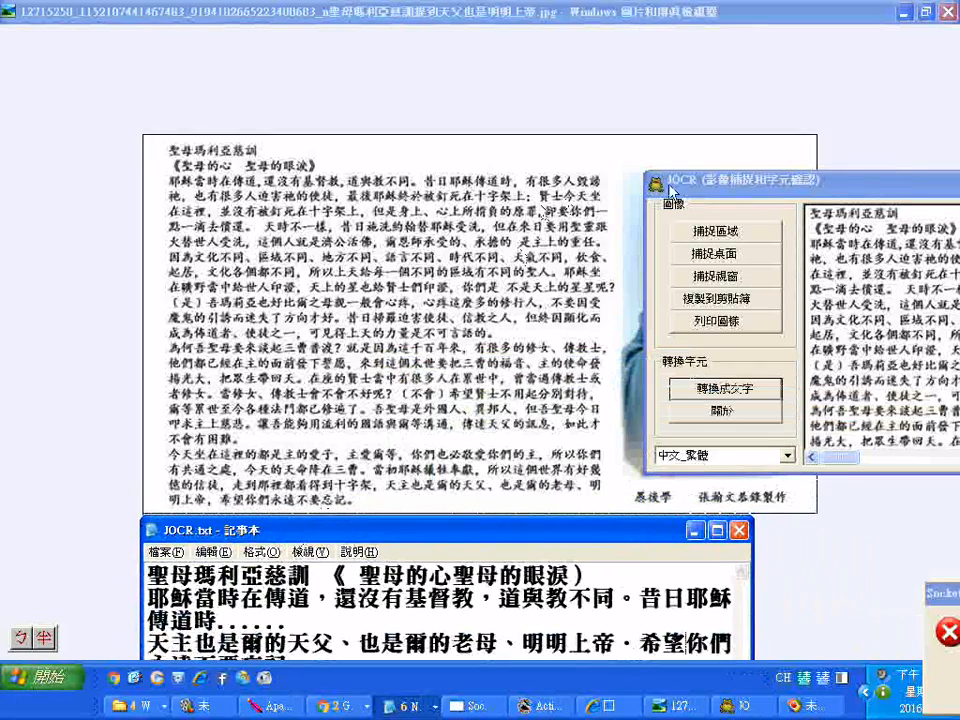
Close JOCR and switch to Windows Explorer, showing the contents of the 桌面 folder
drag(700, 180, 355, 180)
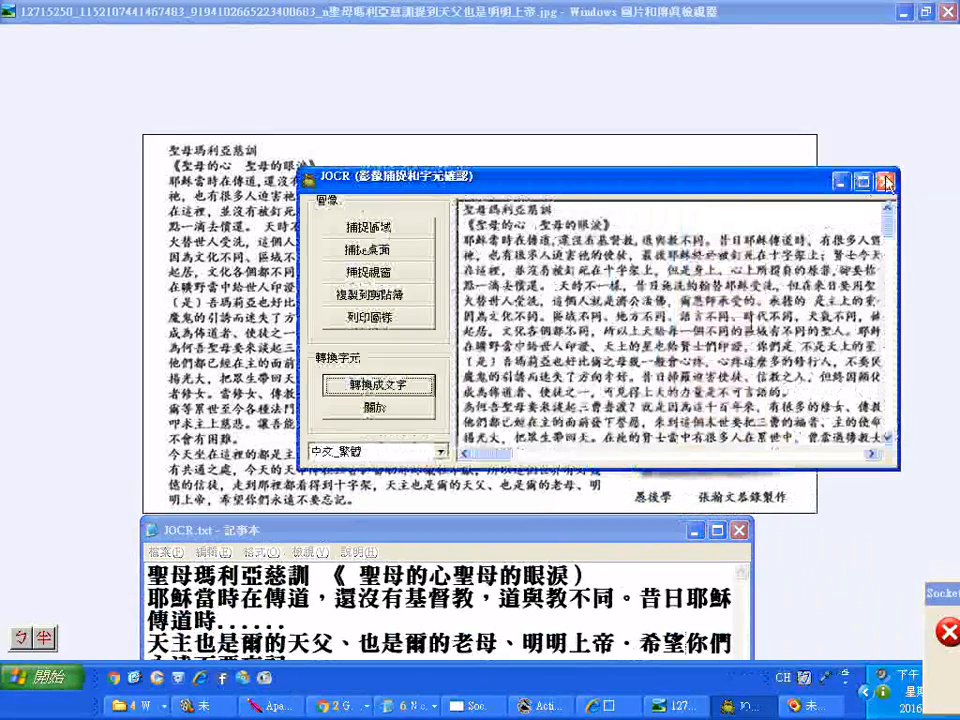
click(853, 182)
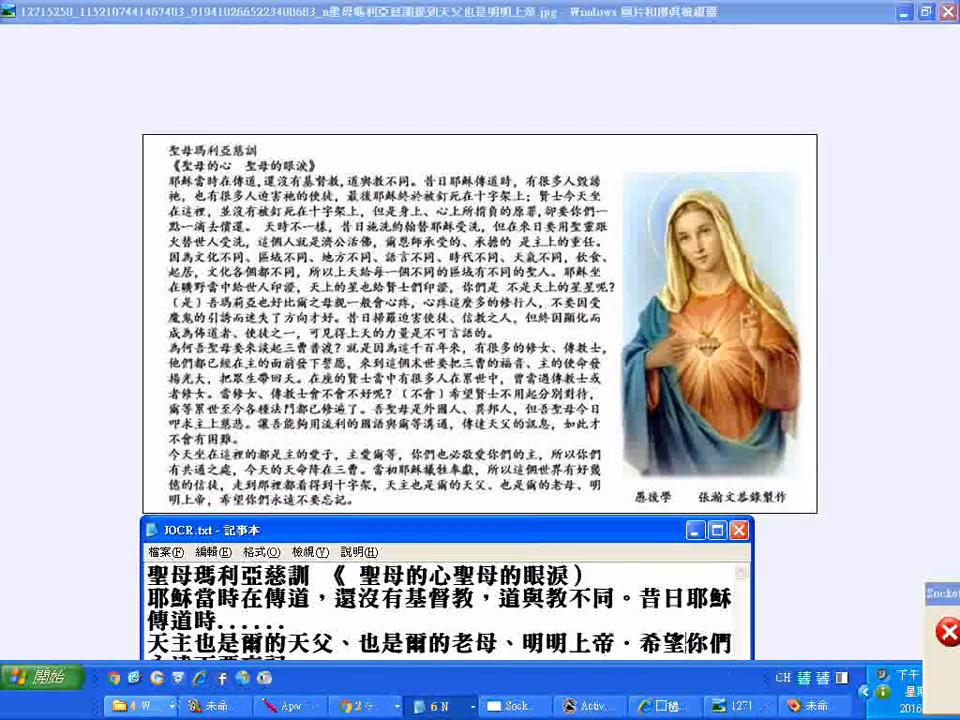
click(140, 706)
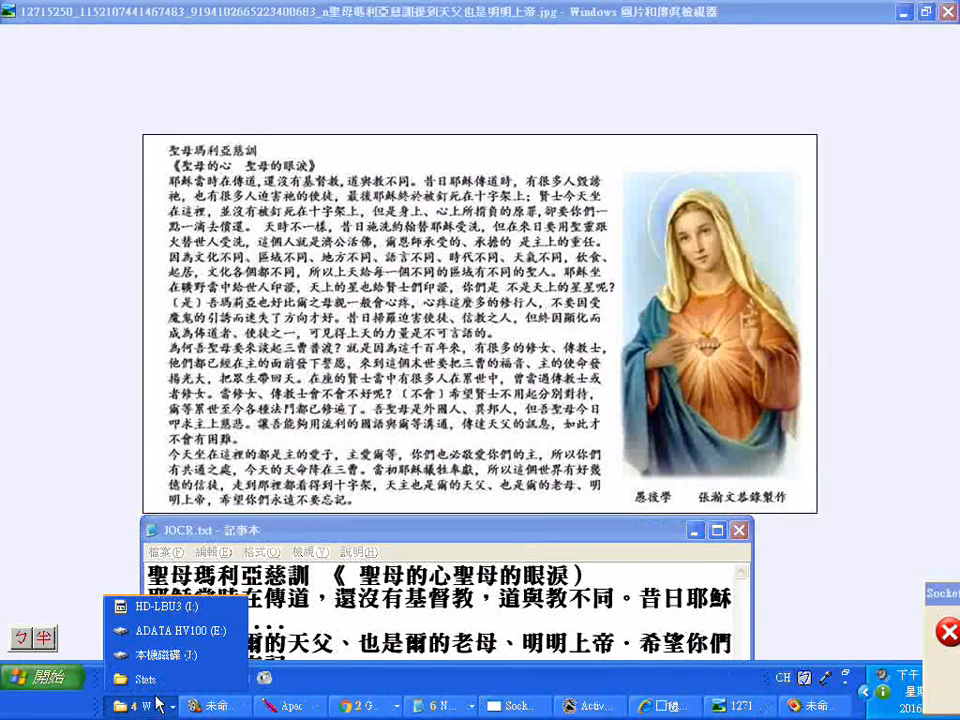
click(115, 680)
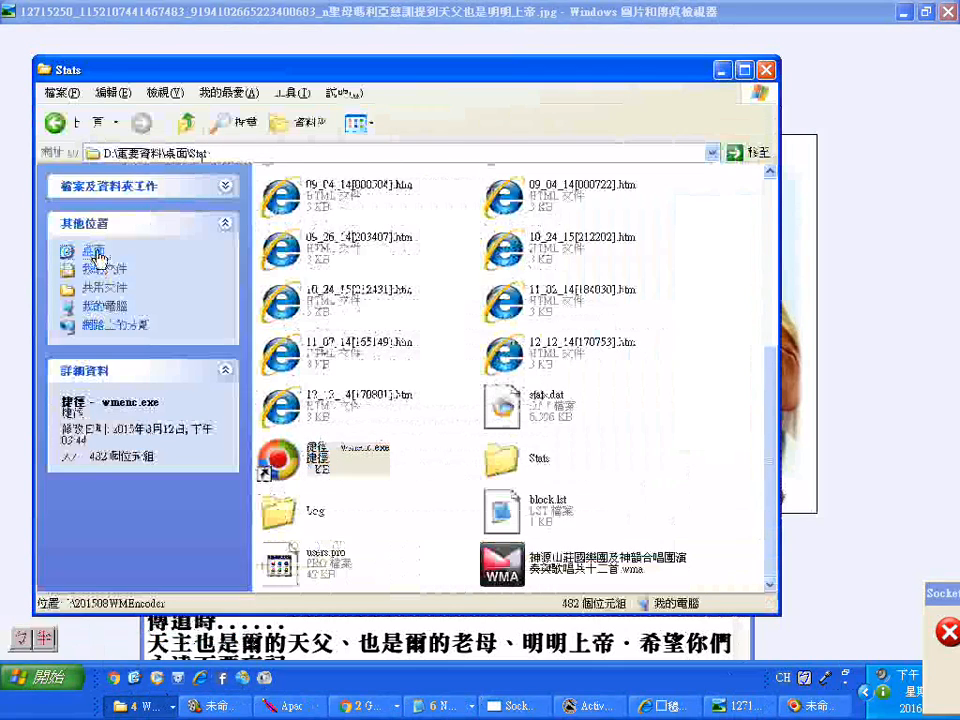
click(95, 252)
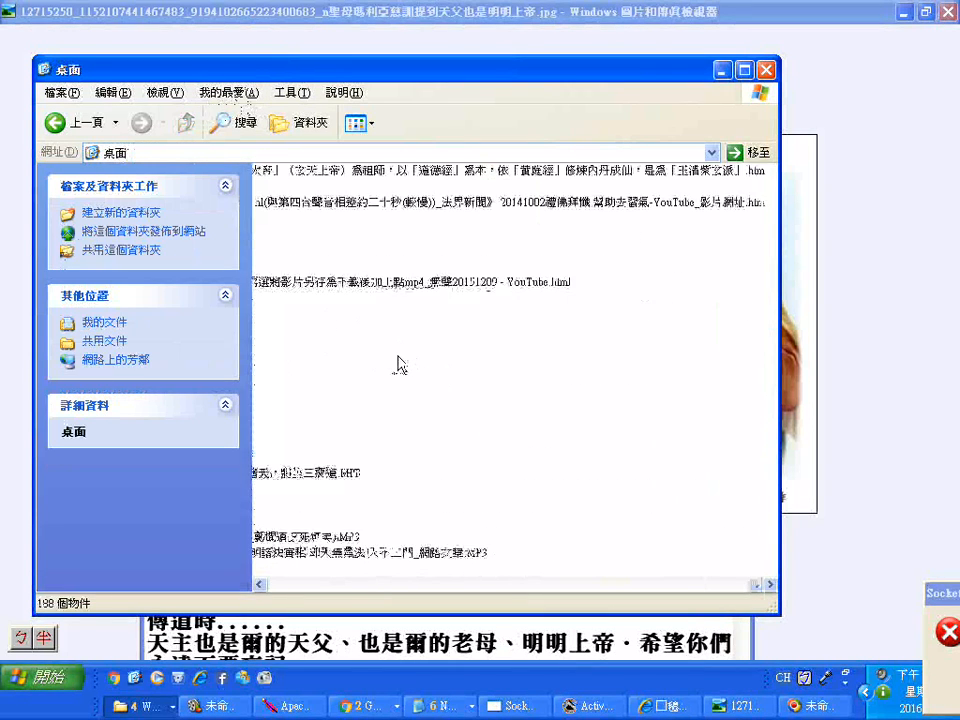
Launch JOCR_2.exe from the 桌面 folder
click(296, 314)
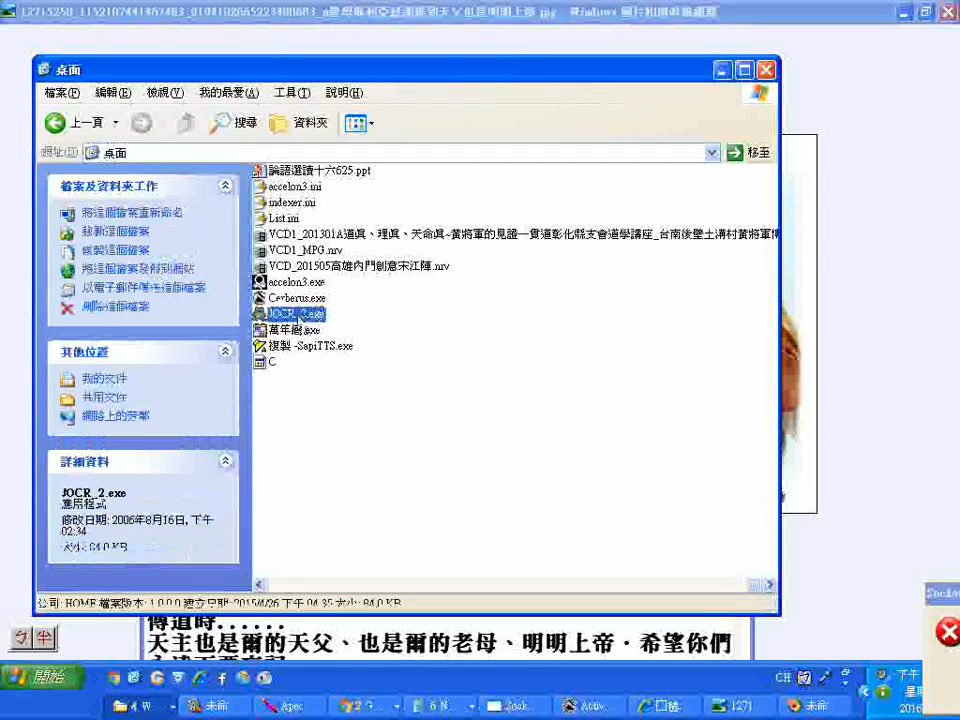
click(290, 358)
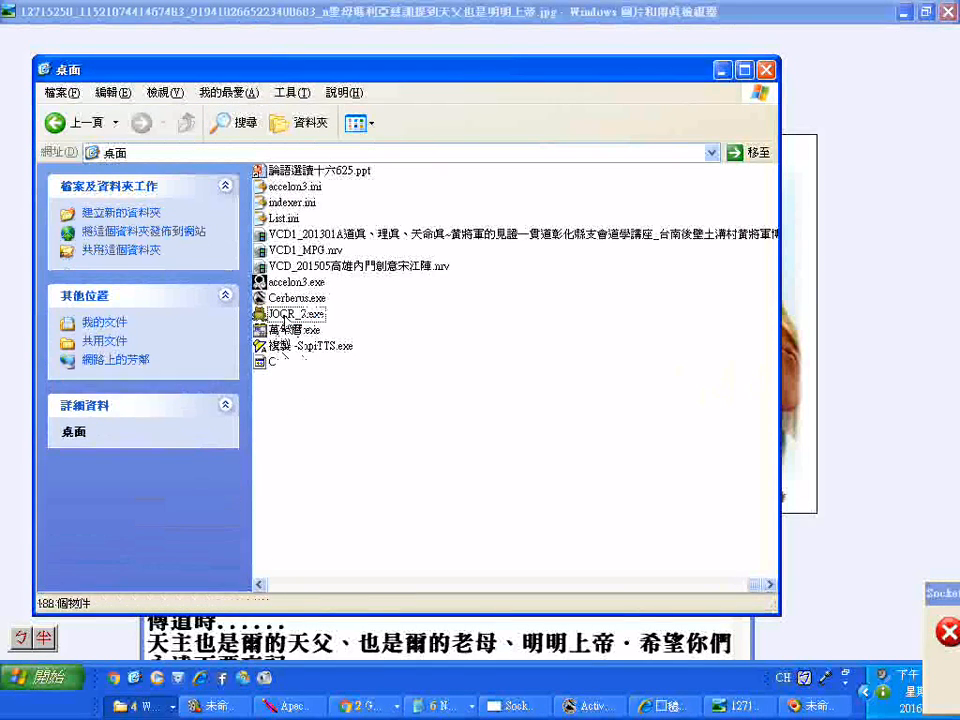
click(288, 315)
click(300, 402)
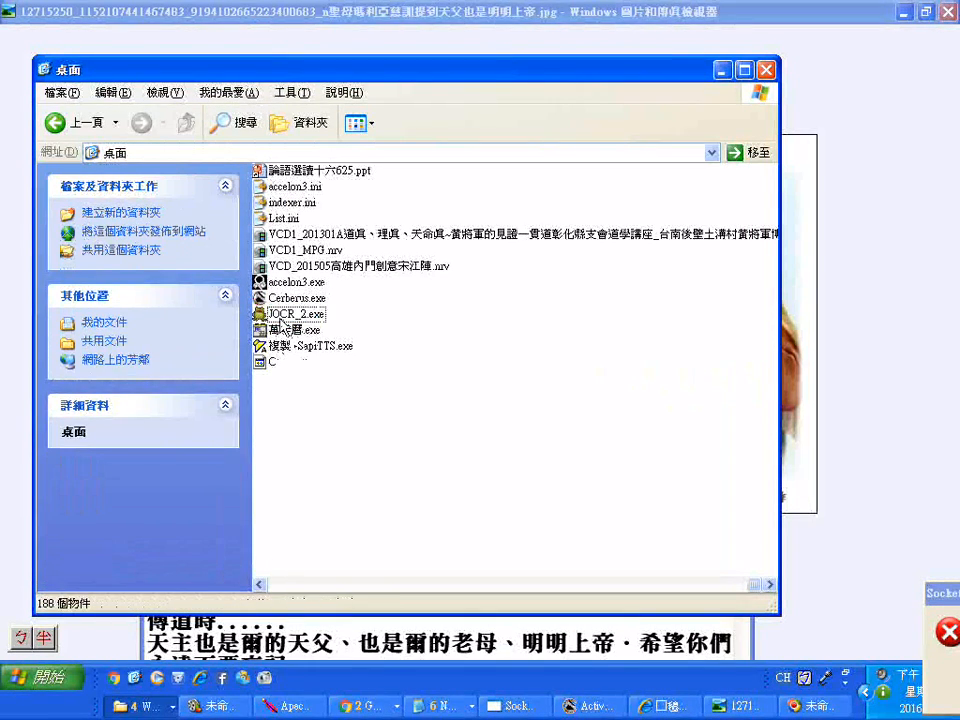
click(283, 318)
right_click(282, 319)
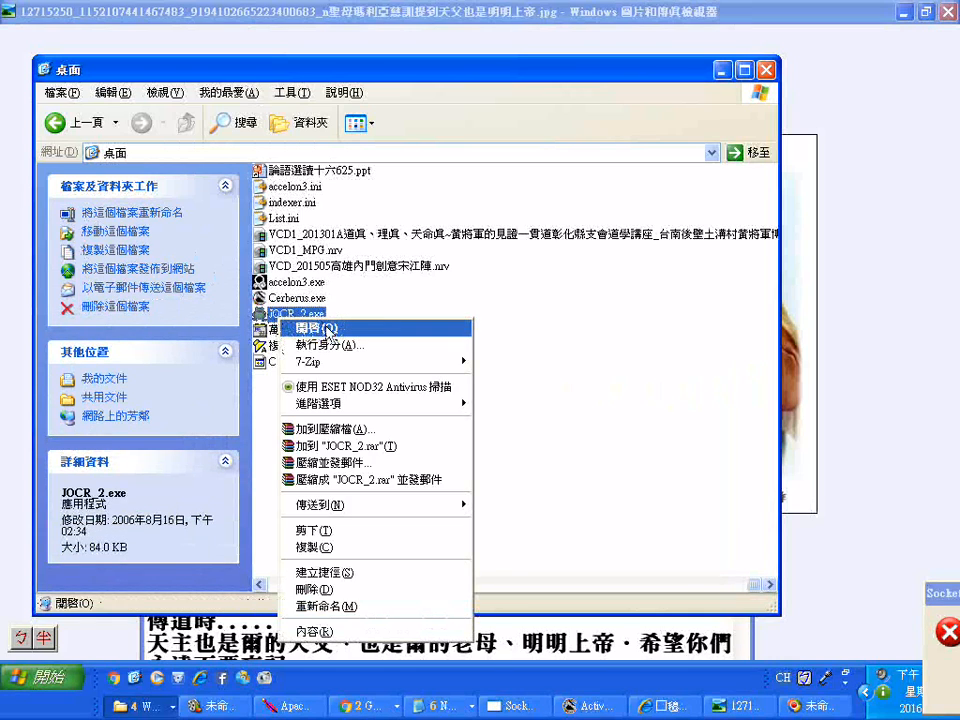
click(328, 329)
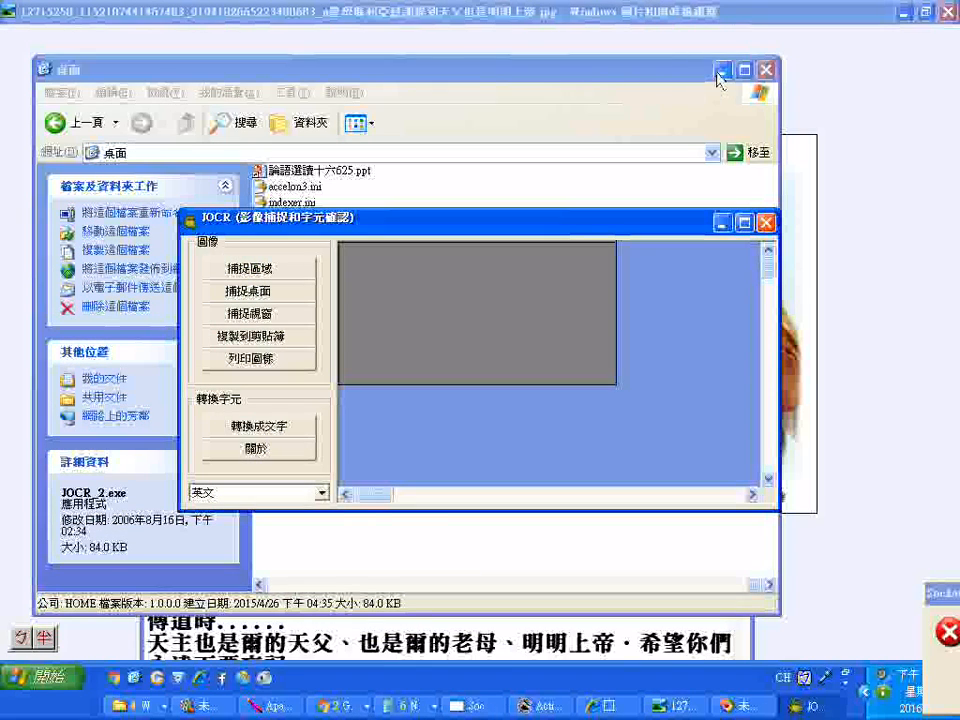
Minimize the 桌面 folder window and move the JOCR and text windows away from the source text
click(722, 70)
drag(316, 224, 586, 224)
drag(370, 535, 779, 546)
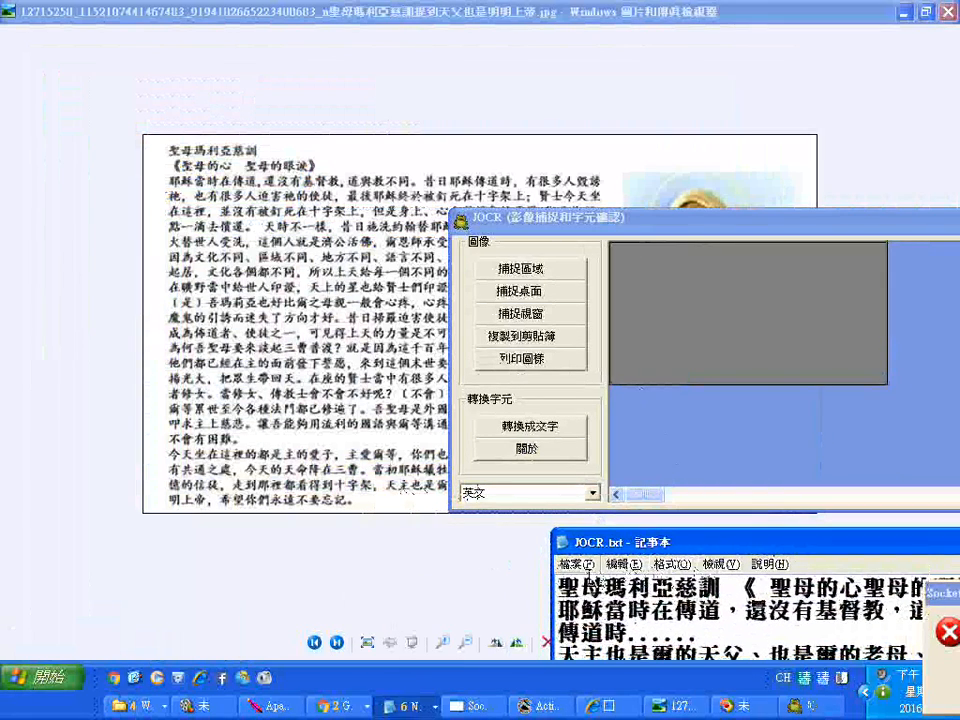
Save the corrected text under the new name JOCR01.txt on the desktop and minimize its window
click(578, 564)
click(580, 602)
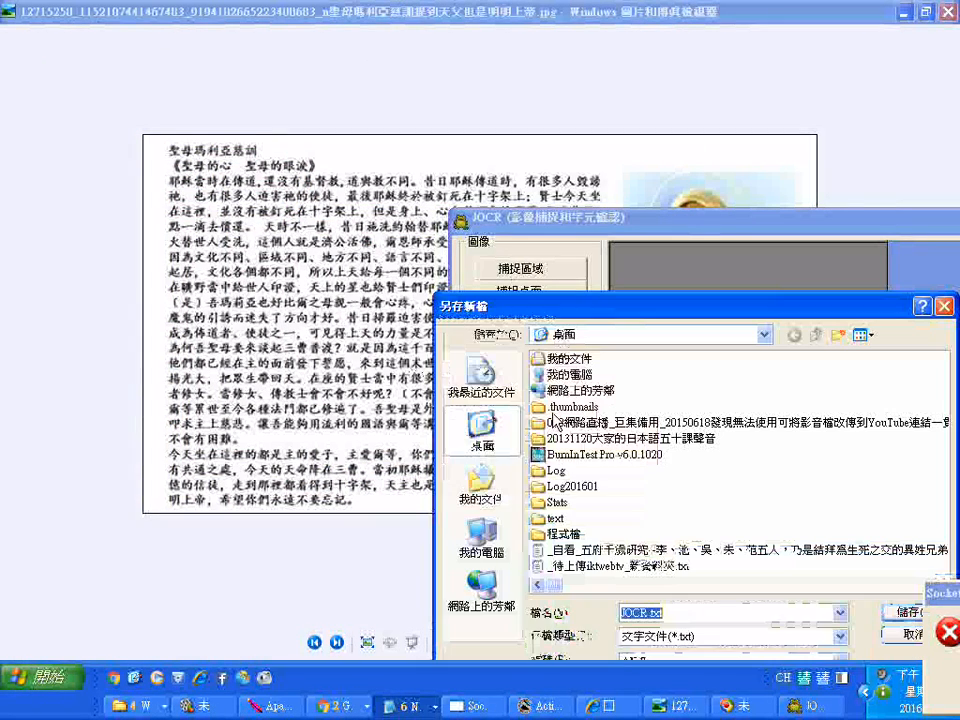
click(643, 613)
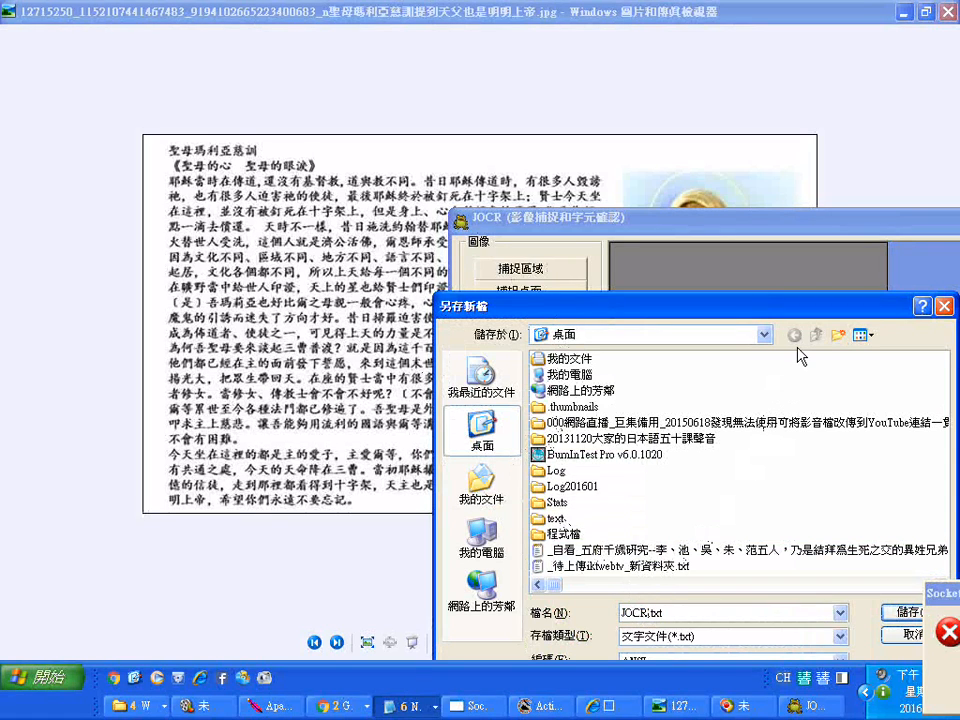
key(Return)
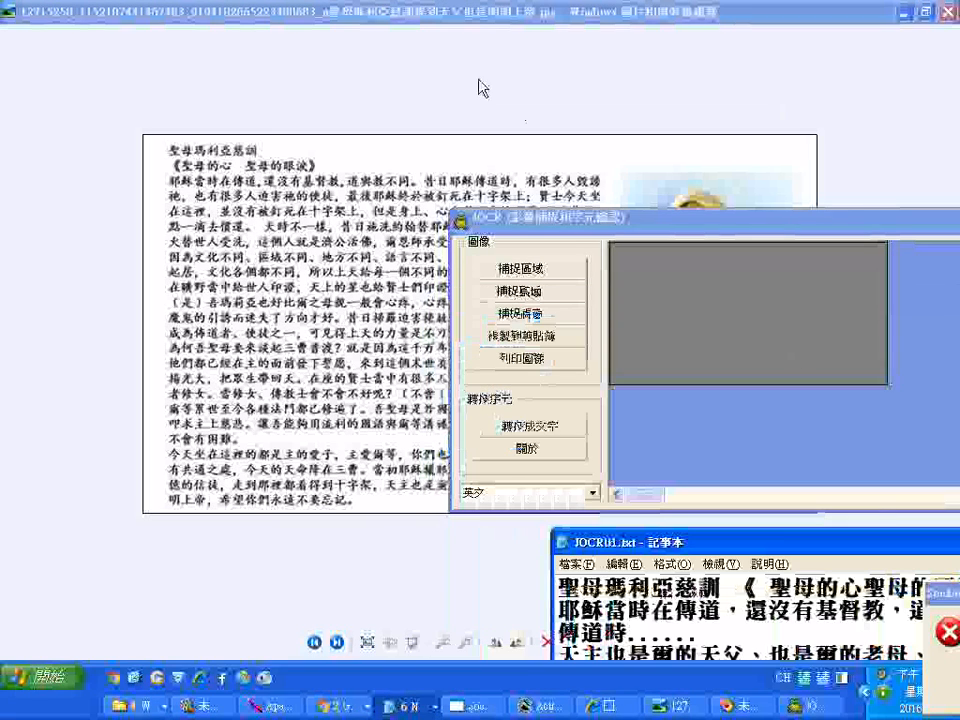
drag(611, 543, 125, 567)
click(621, 566)
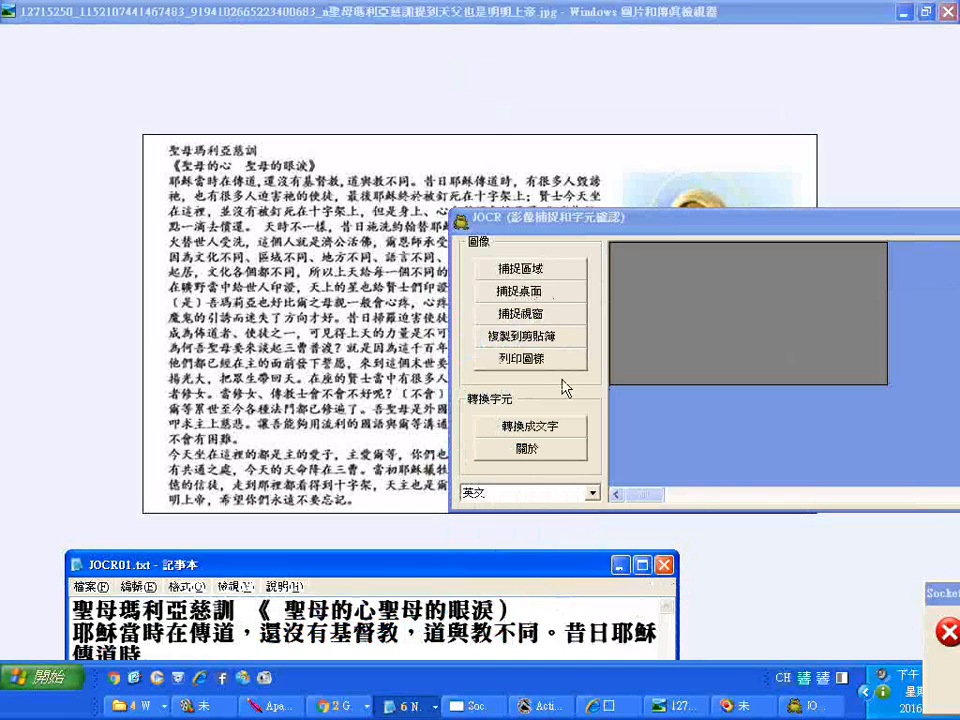
Capture the image's whole text block, from the title to the last line, as a region in JOCR
drag(540, 225, 498, 187)
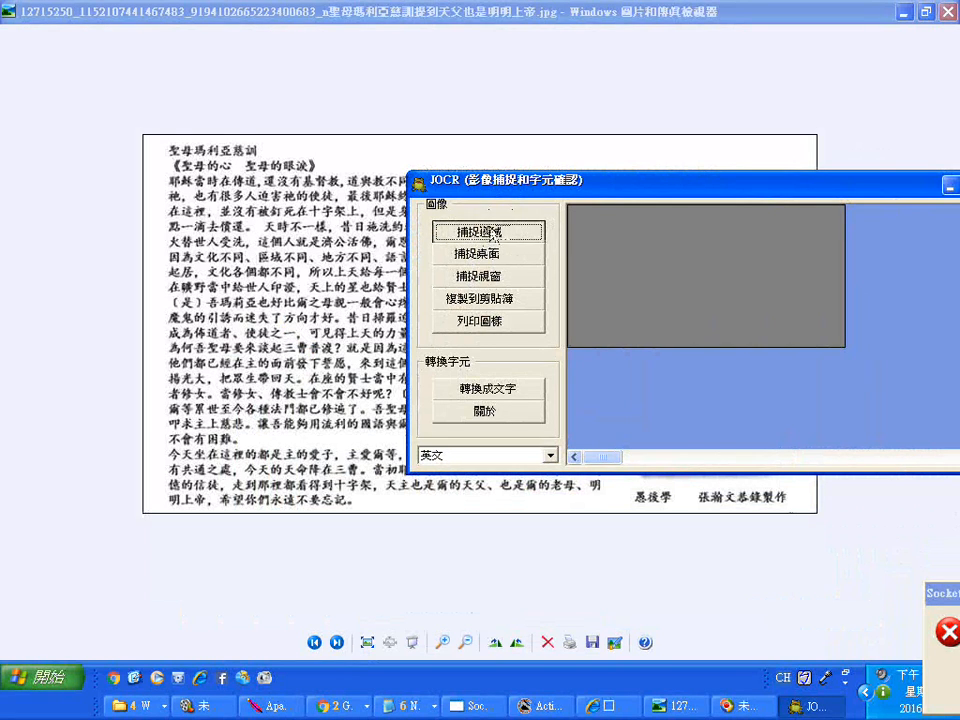
click(494, 232)
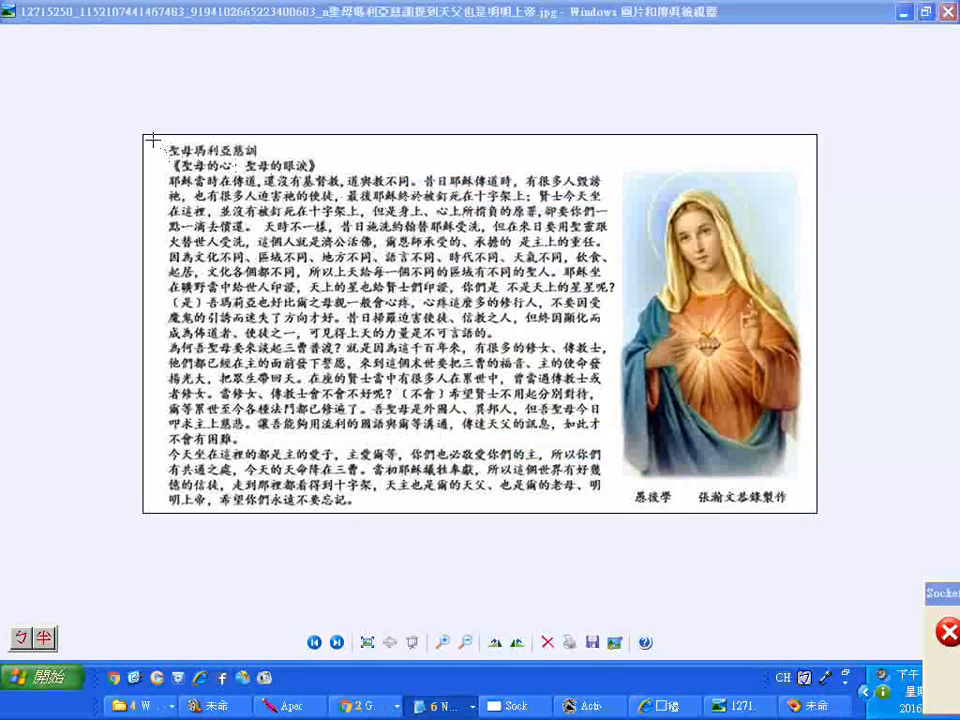
drag(154, 140, 618, 509)
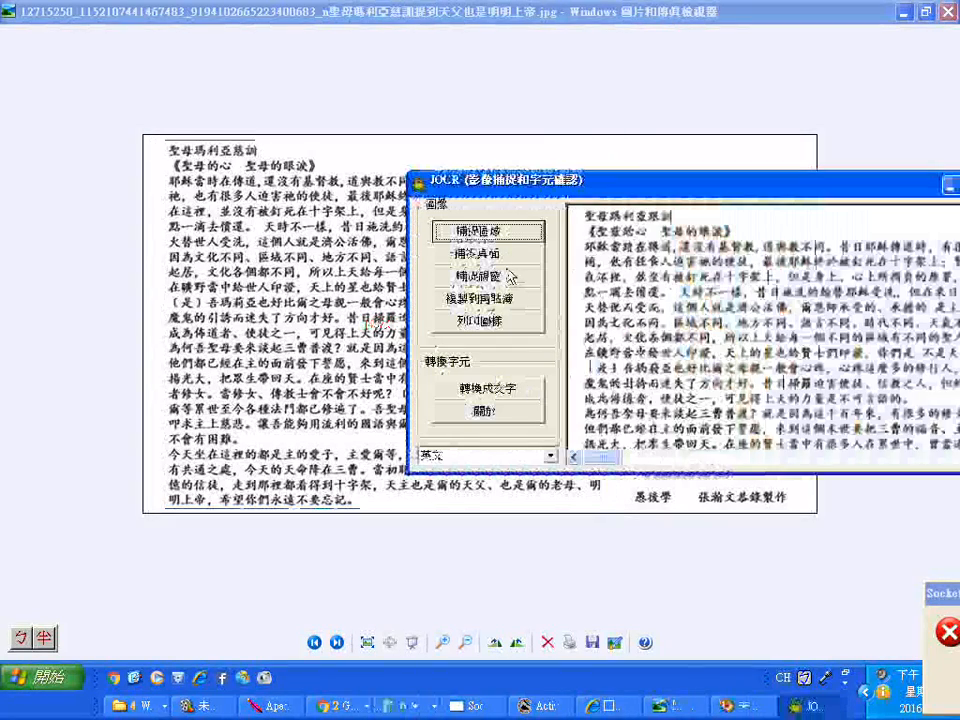
Set the recognition language to 中文_繁體, convert the captured region to text, and acknowledge the conversion message
drag(559, 221, 467, 186)
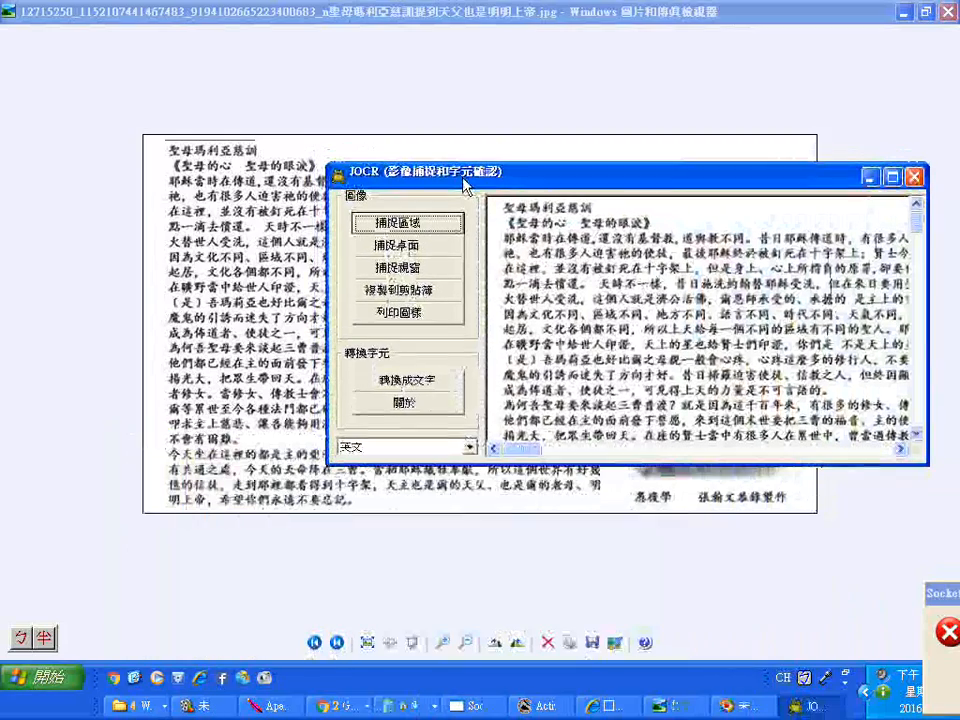
click(470, 447)
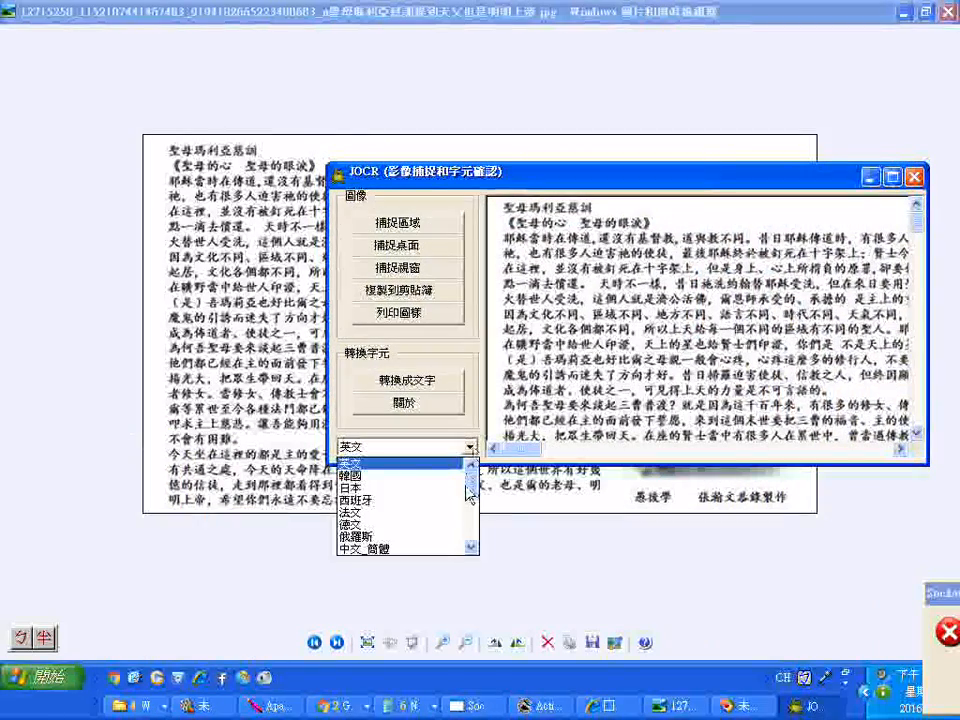
mouse_move(475, 482)
mouse_down()
mouse_move(478, 528)
mouse_move(476, 506)
mouse_up()
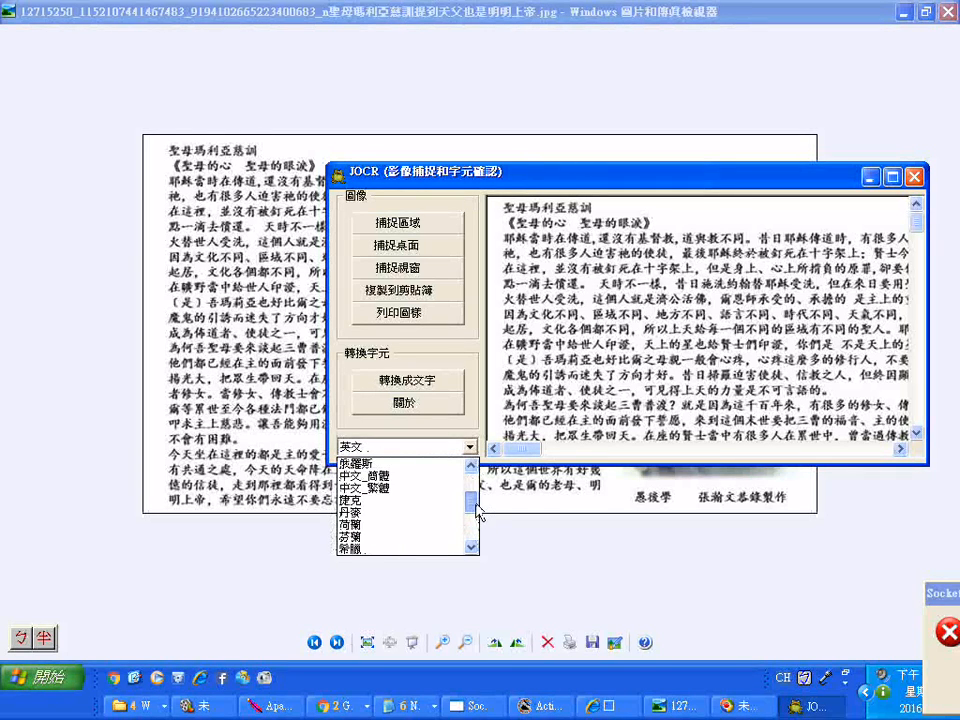
click(378, 488)
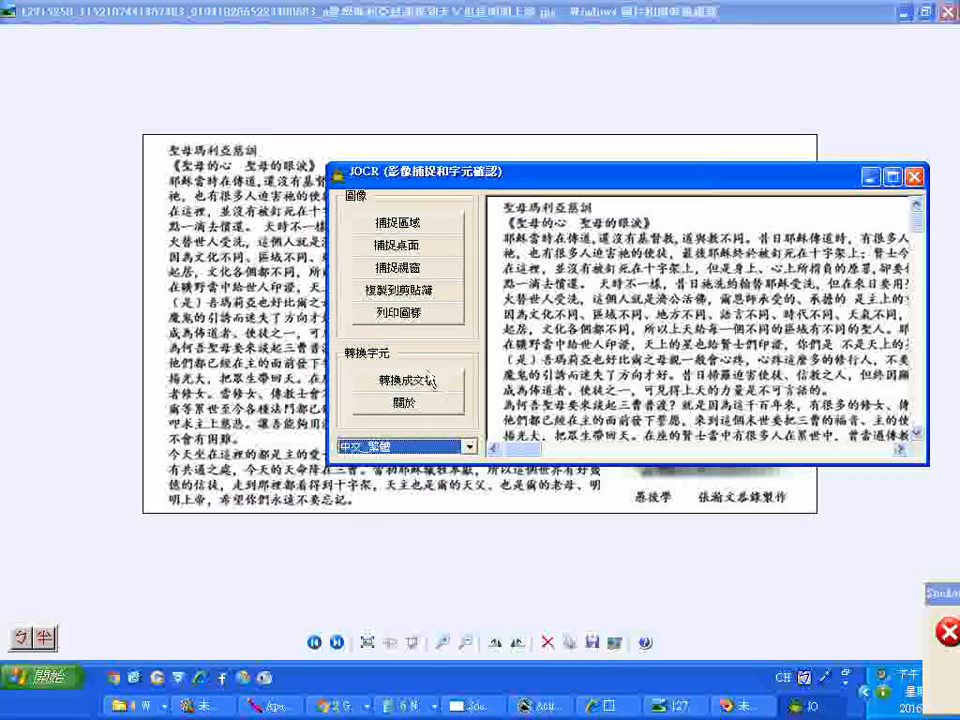
click(428, 380)
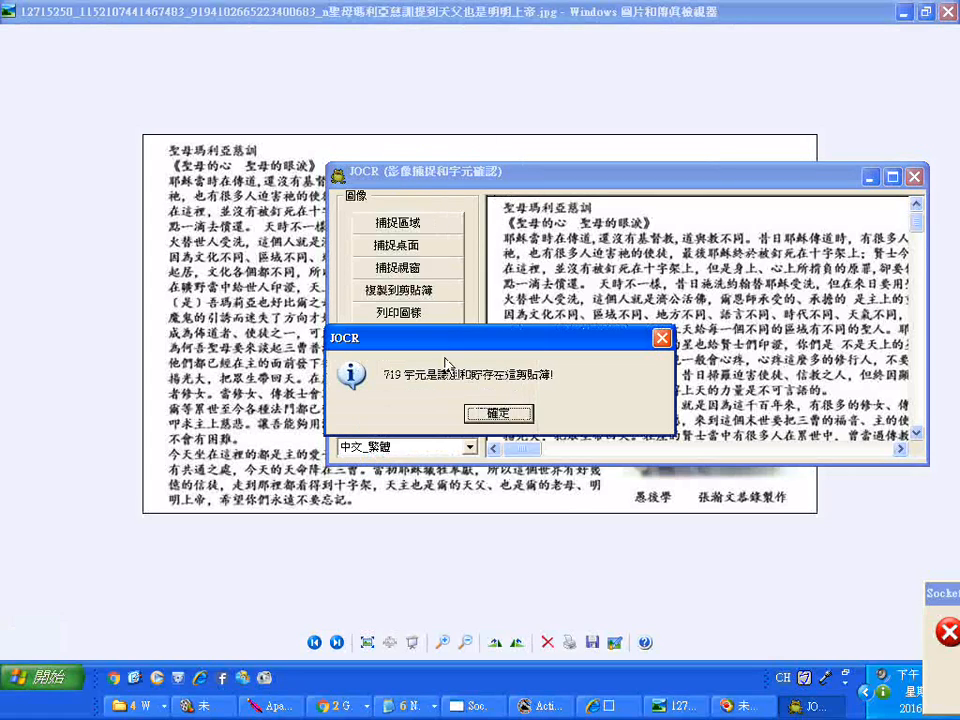
click(498, 412)
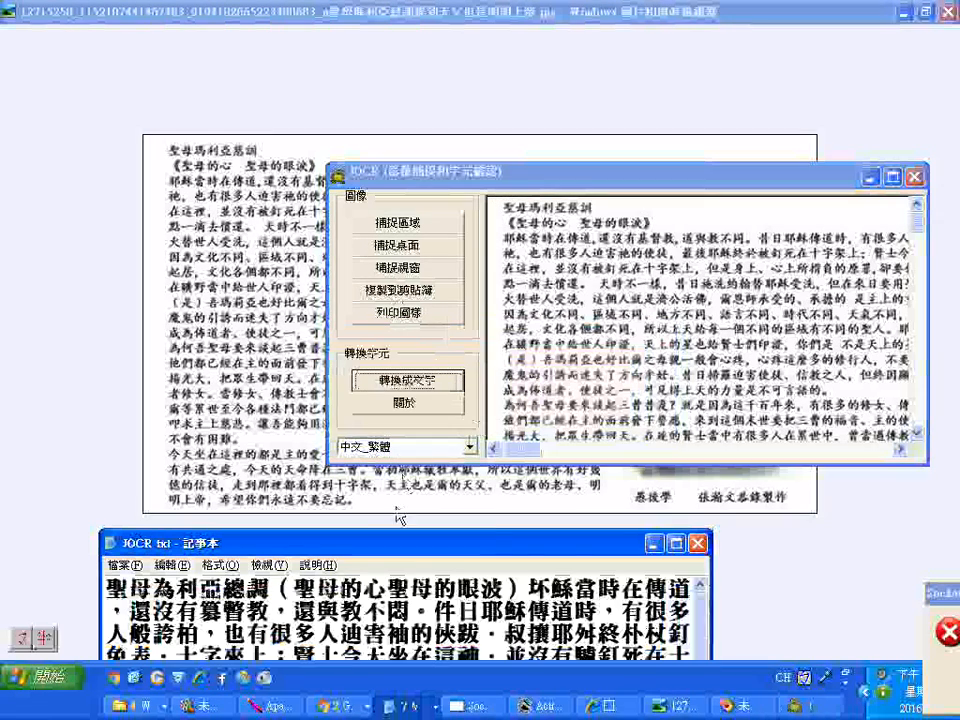
Move the JOCR window off the image, review the recognized text in JOCR.txt through its last line, and minimize it
drag(474, 183, 886, 517)
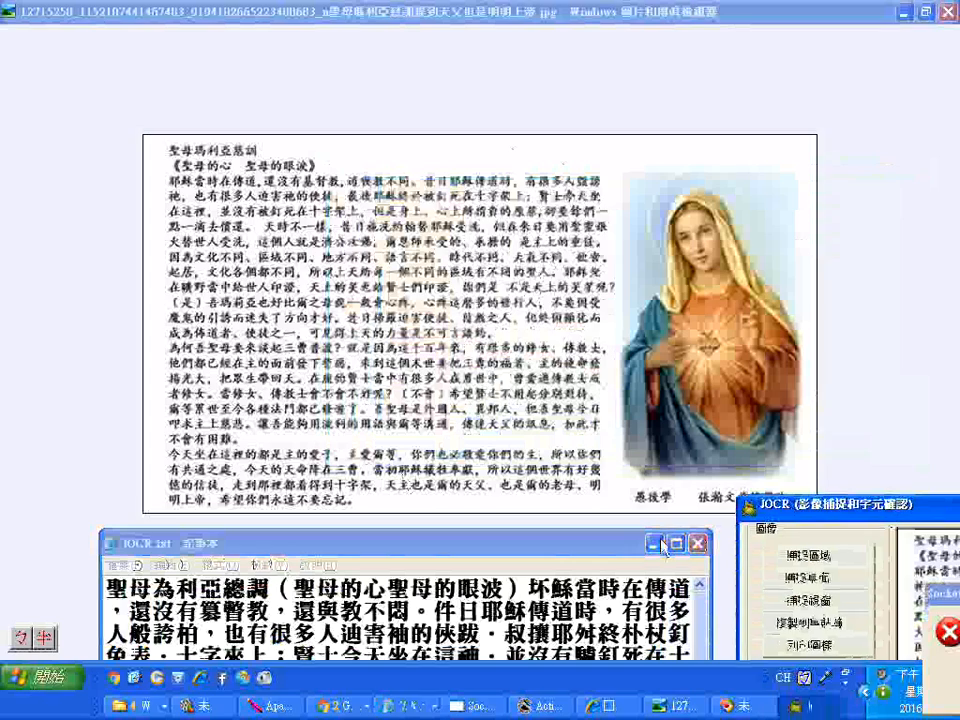
drag(538, 559, 512, 591)
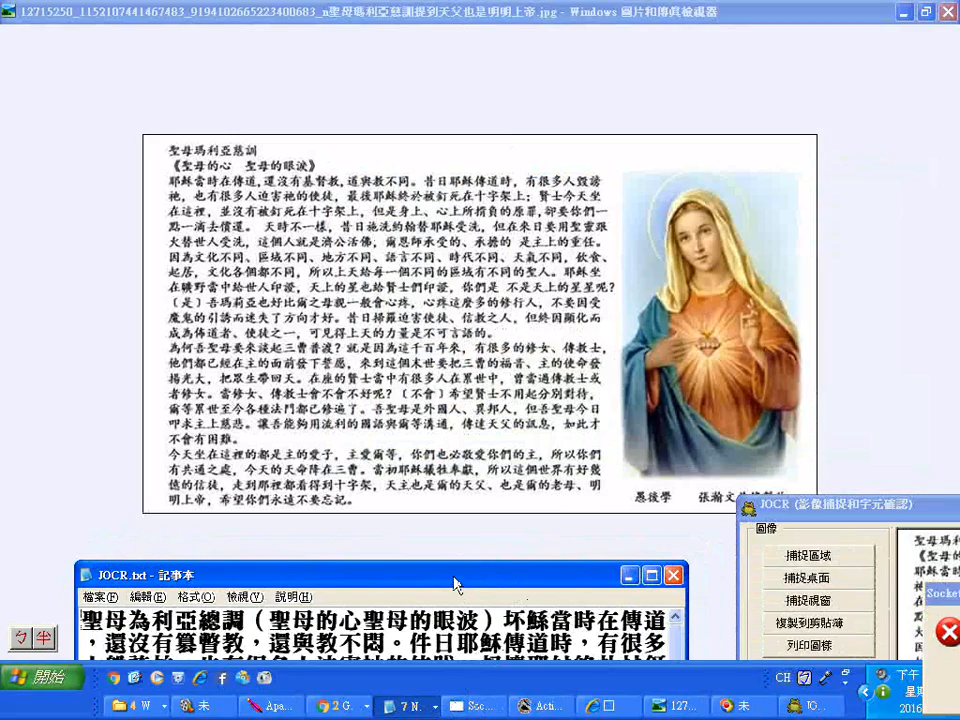
drag(455, 580, 485, 2)
double_click(413, 560)
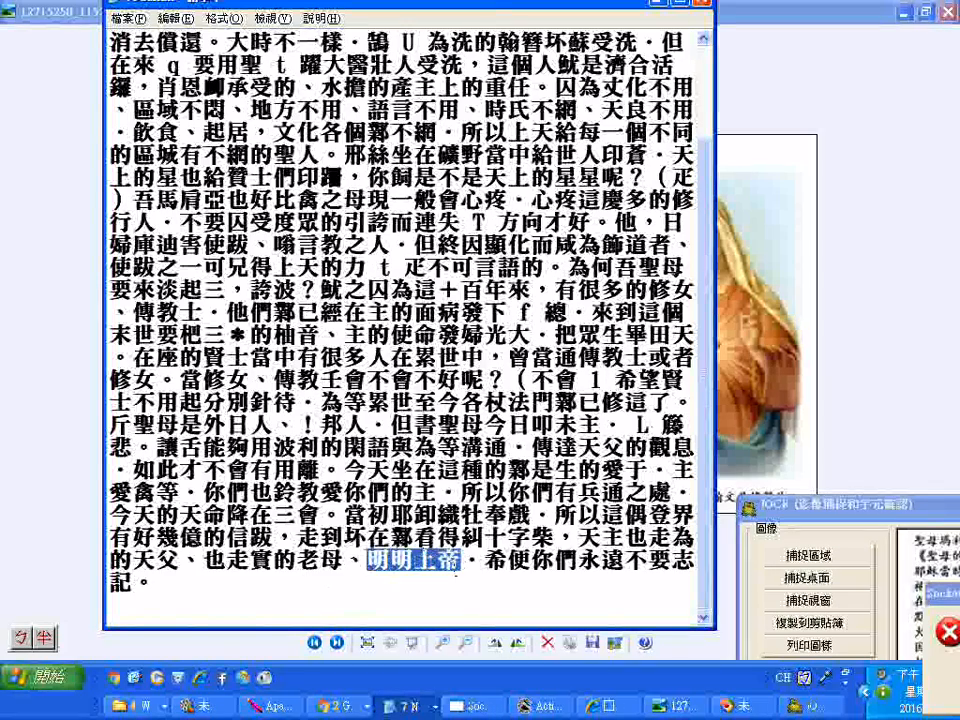
click(656, 3)
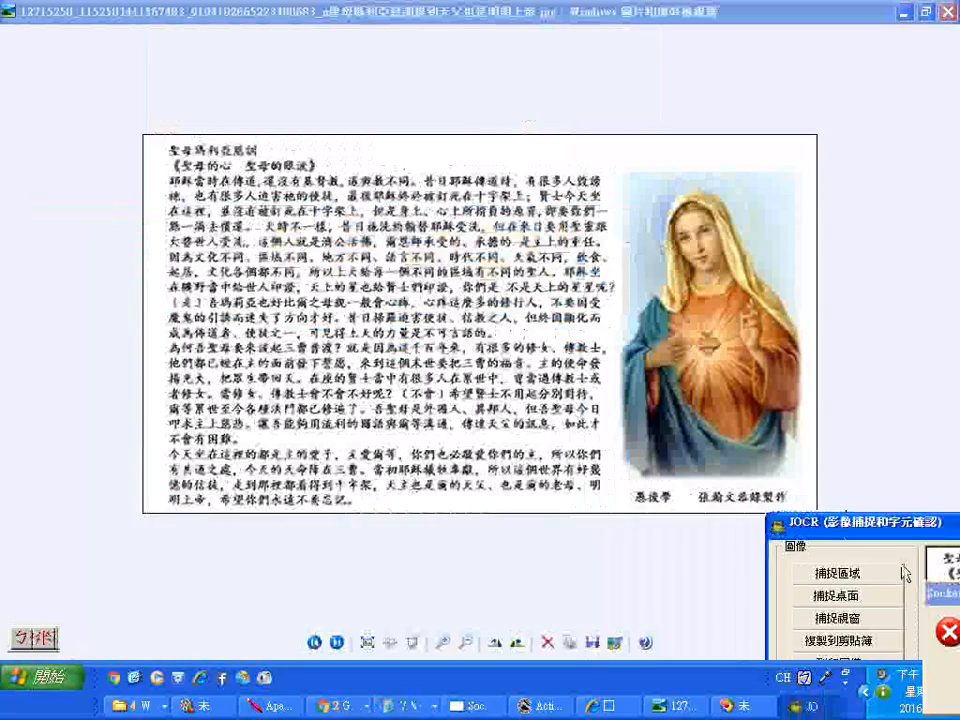
Move the Socket error message and the JOCR window further away from the image
drag(941, 598, 958, 638)
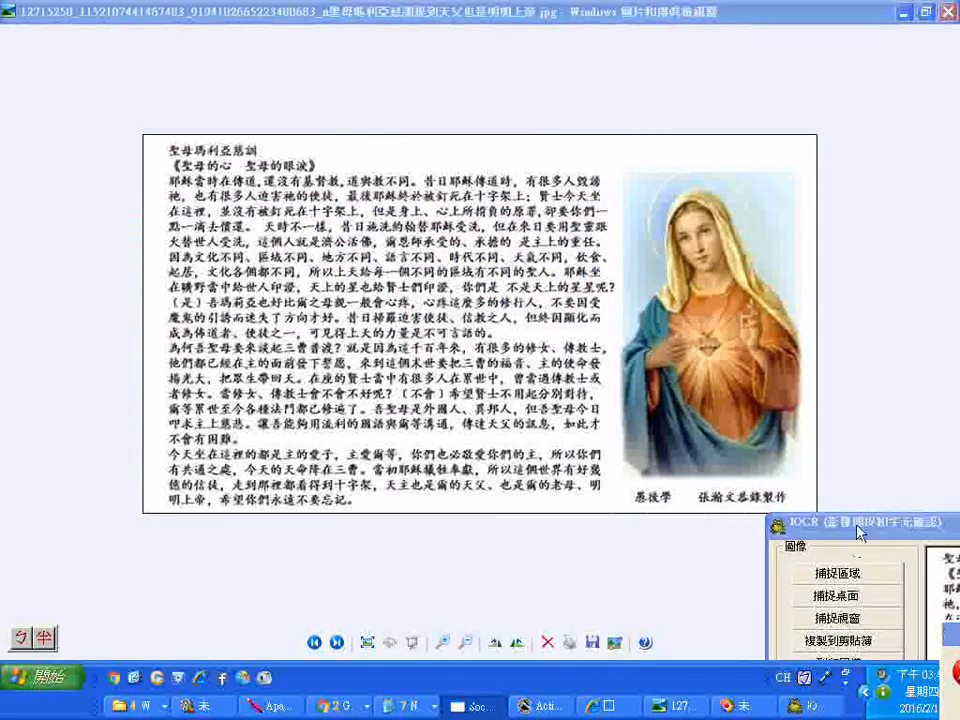
drag(858, 533, 893, 562)
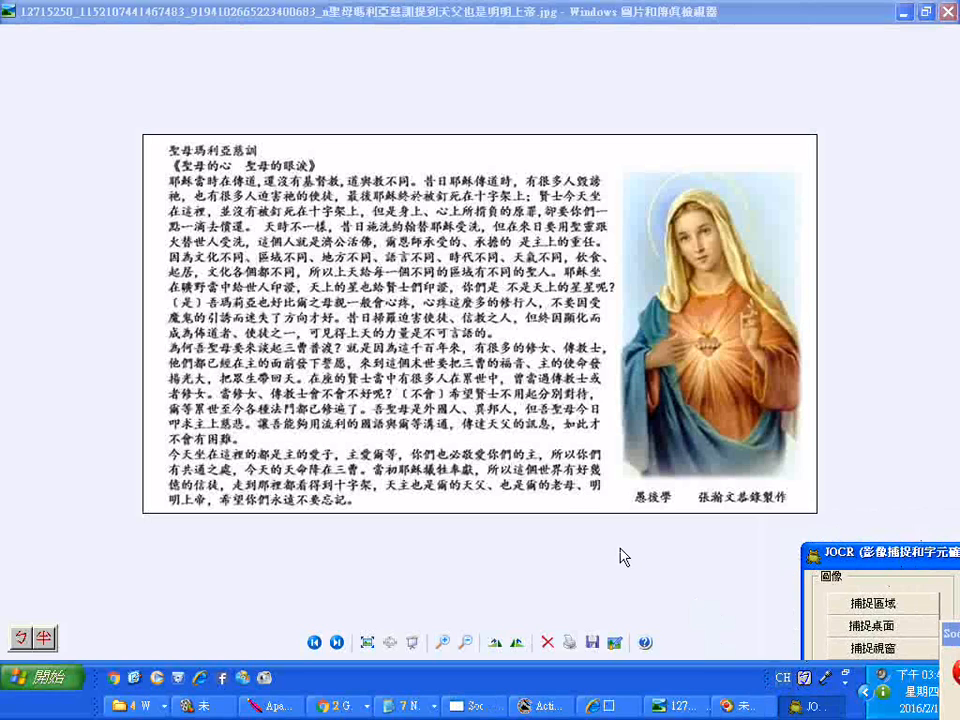
drag(870, 545, 897, 603)
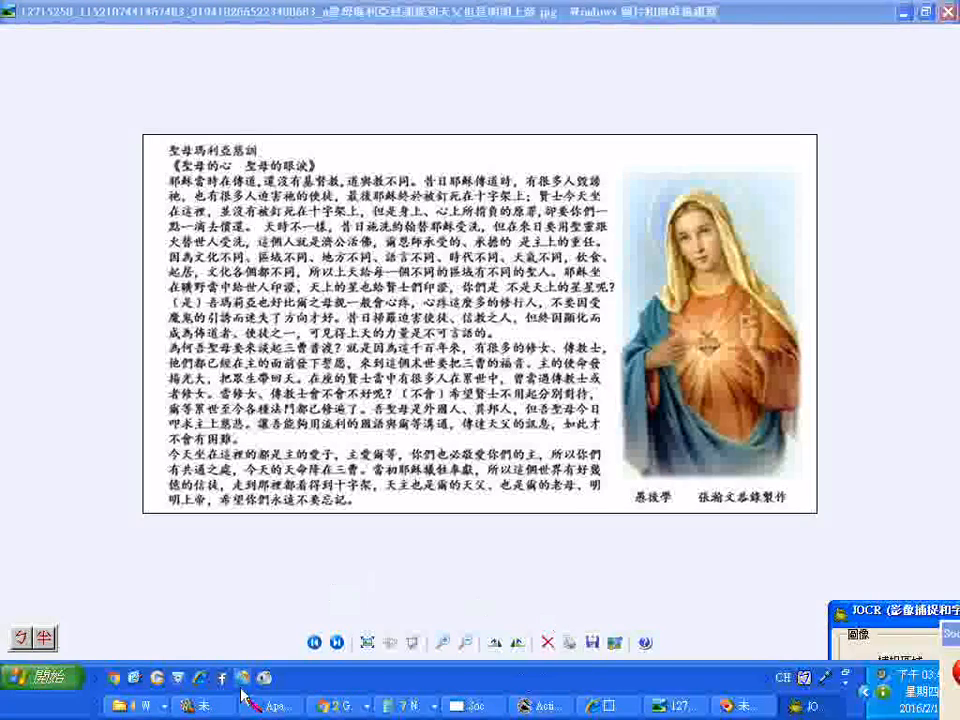
Open a new blank Notepad document and place its window just below the image
click(63, 676)
mouse_move(150, 429)
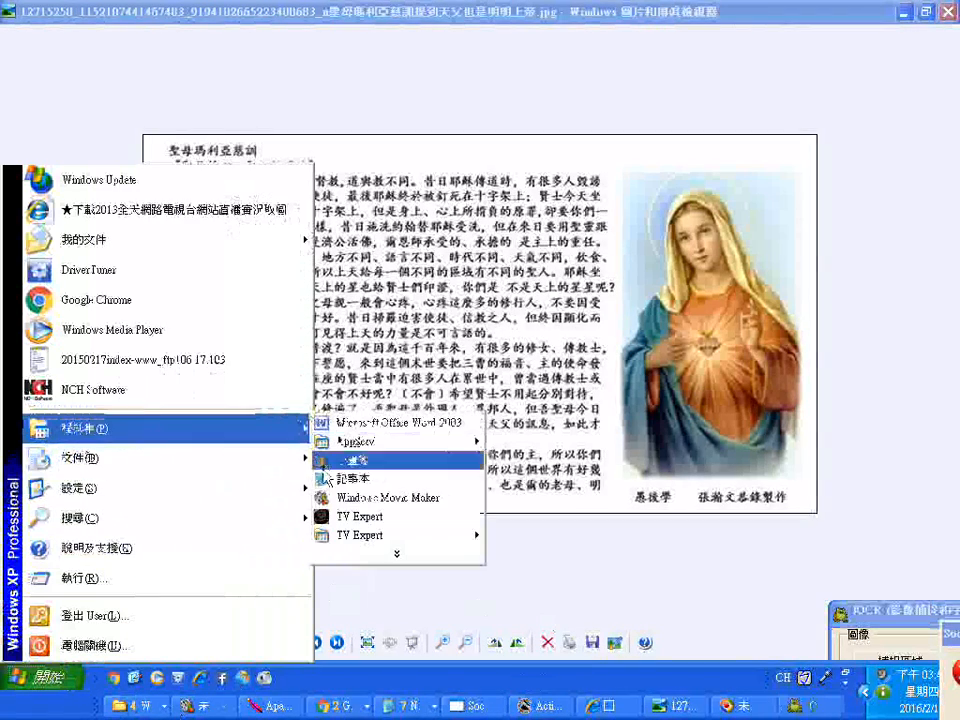
click(330, 487)
drag(246, 540, 281, 535)
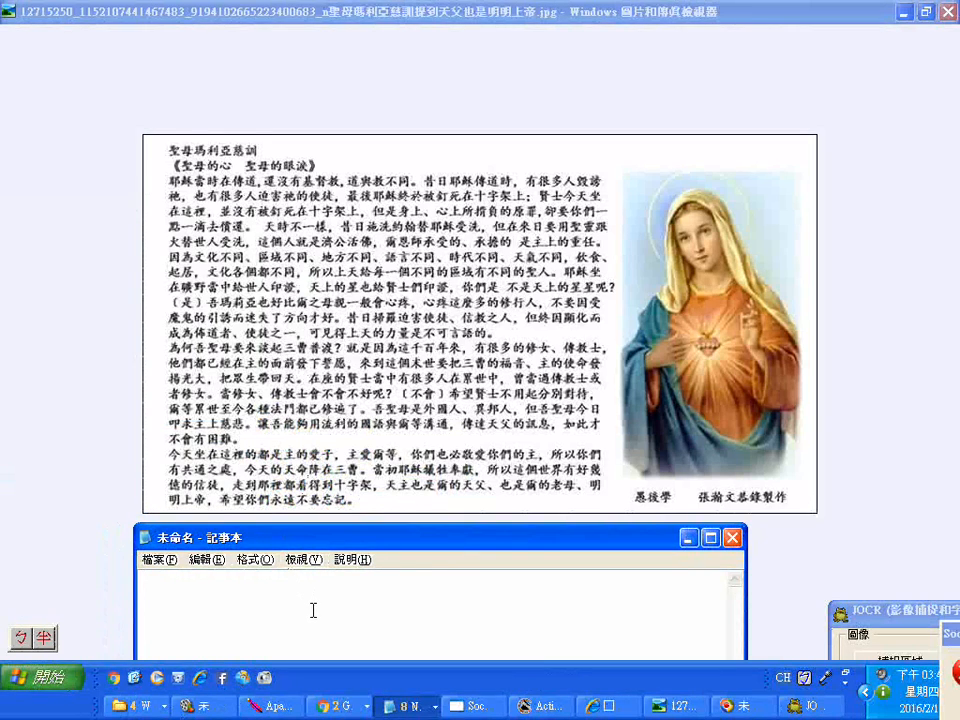
Switch to Chinese input and write 圖文原版掃描取圖轉成文字效果最佳 as the first line of the blank note
key(shift)
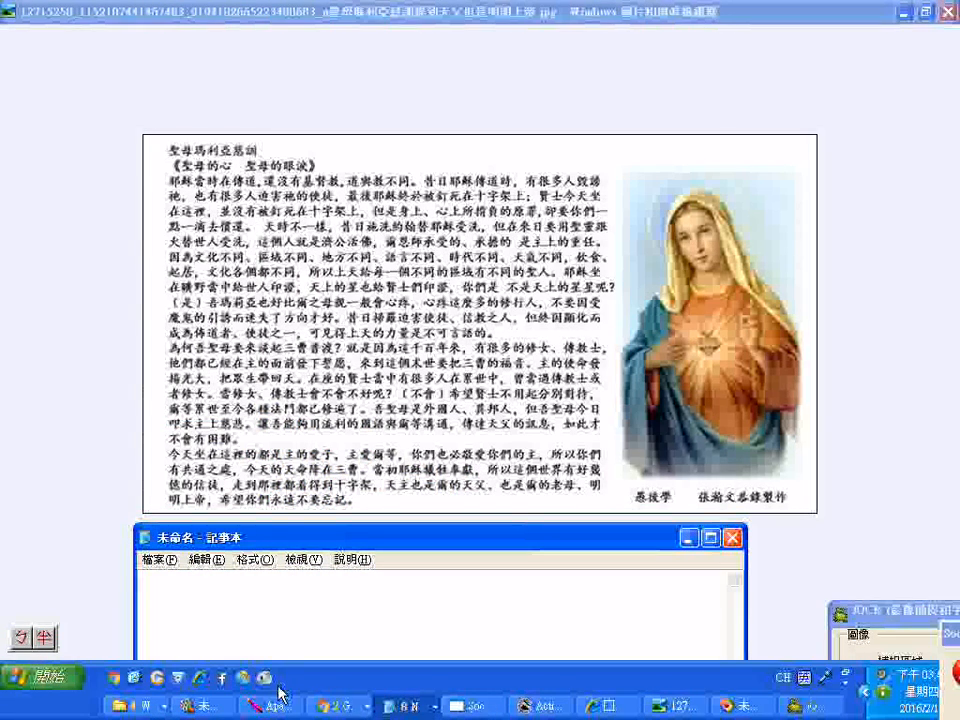
text(wj6jp6)
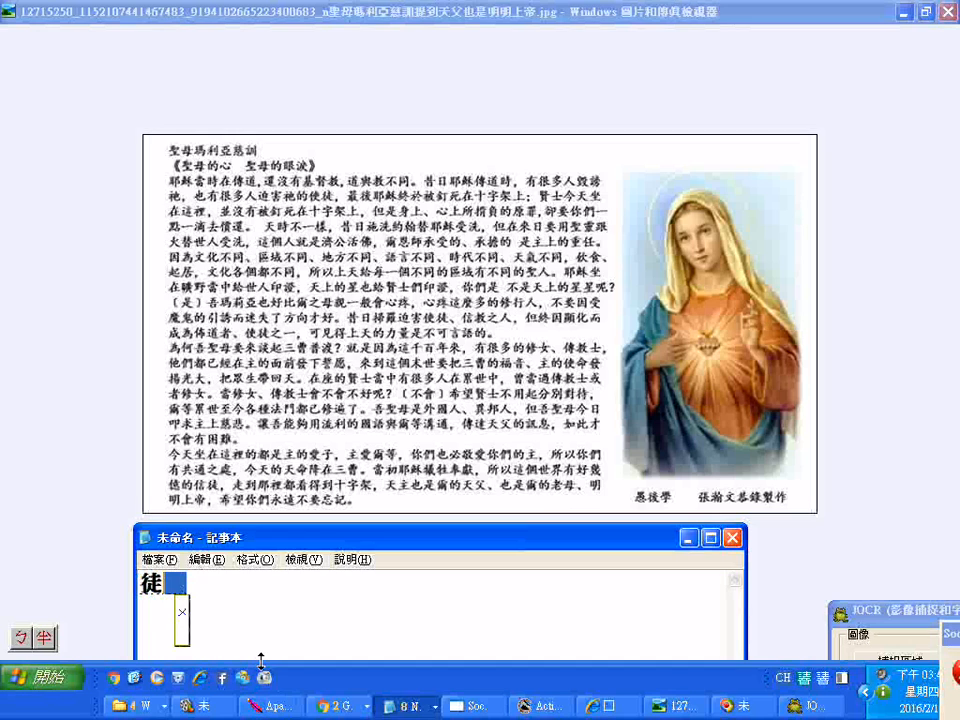
text(m061)
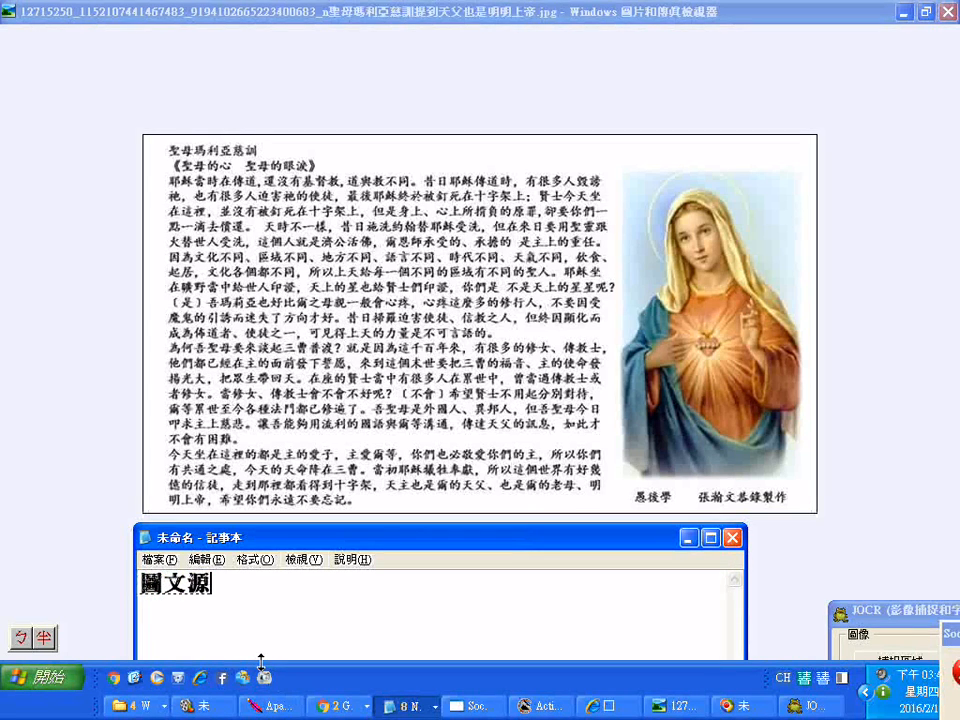
text(03)
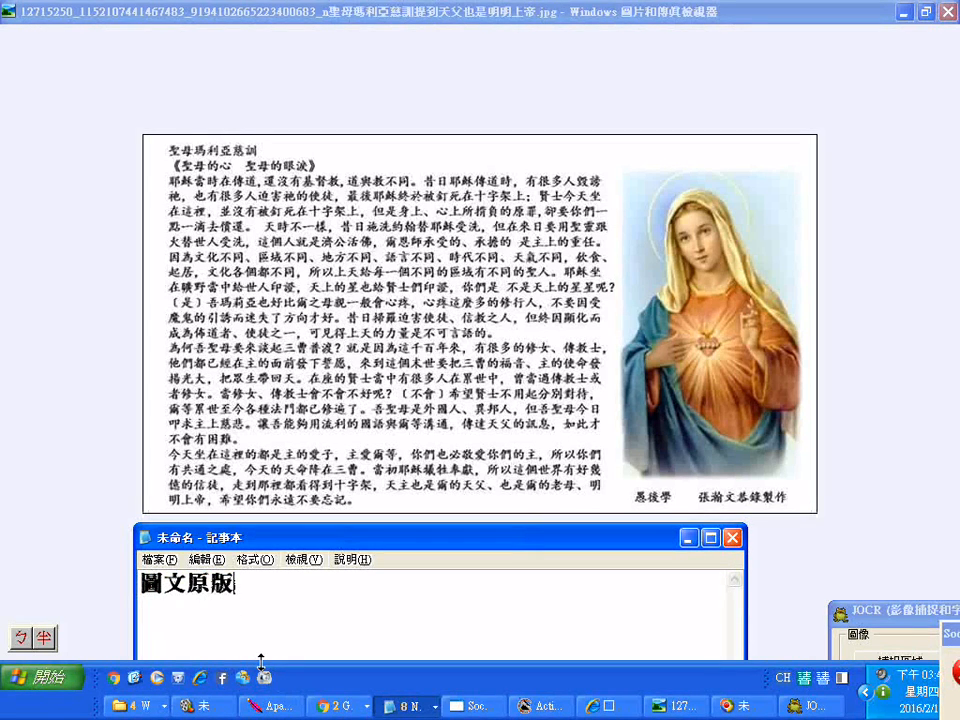
text(nl3aul6fm3wj6)
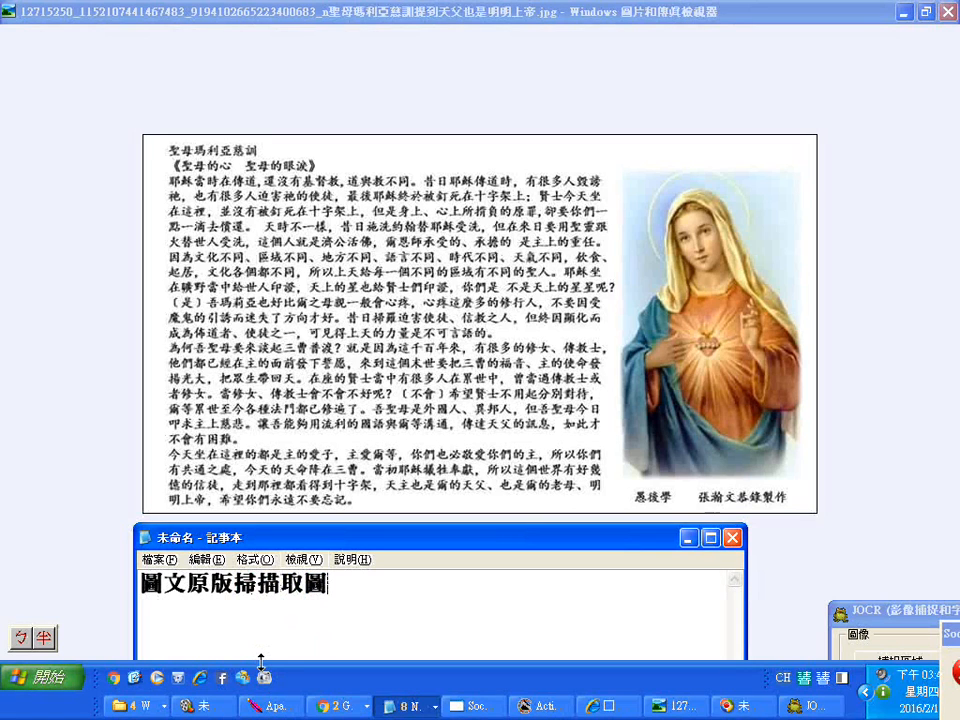
text(bj03t/6j)
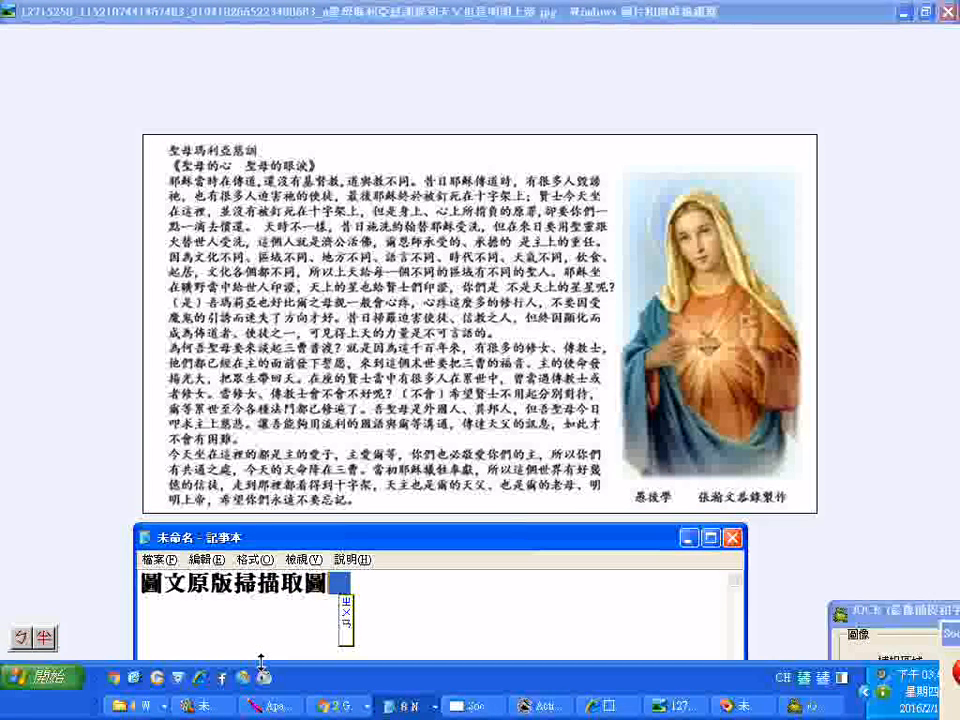
text(p6y4)
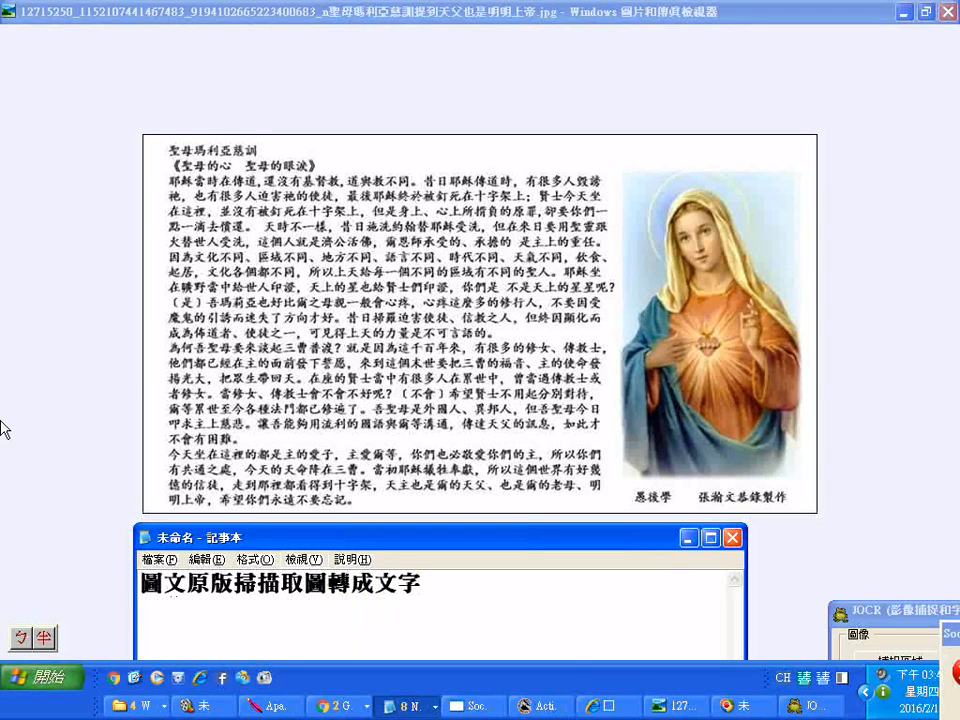
text(vul4eji3)
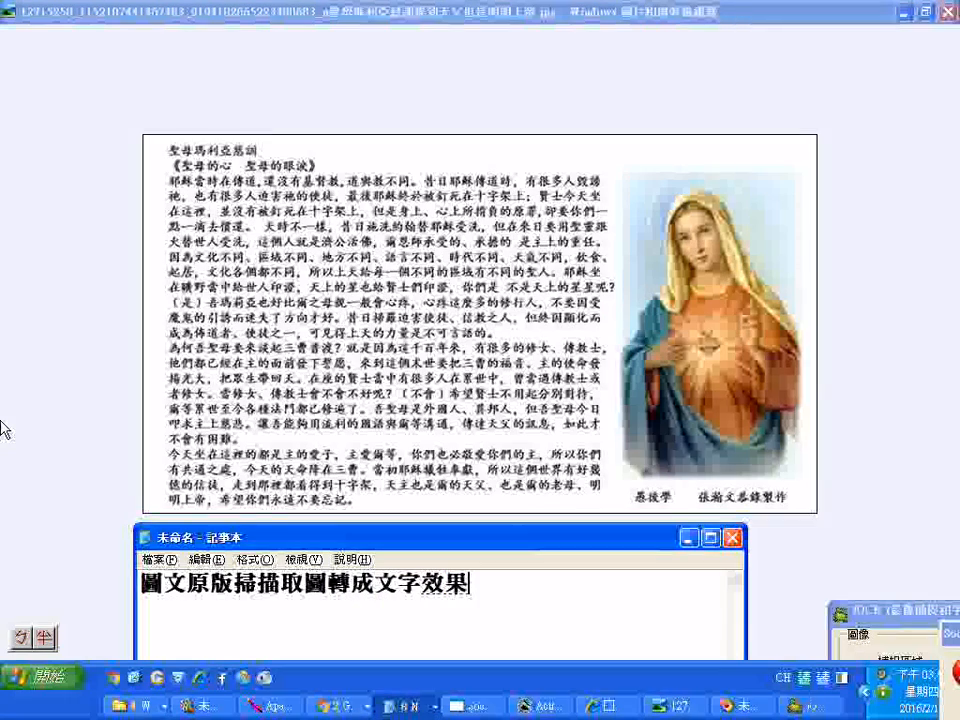
text(1jo4)
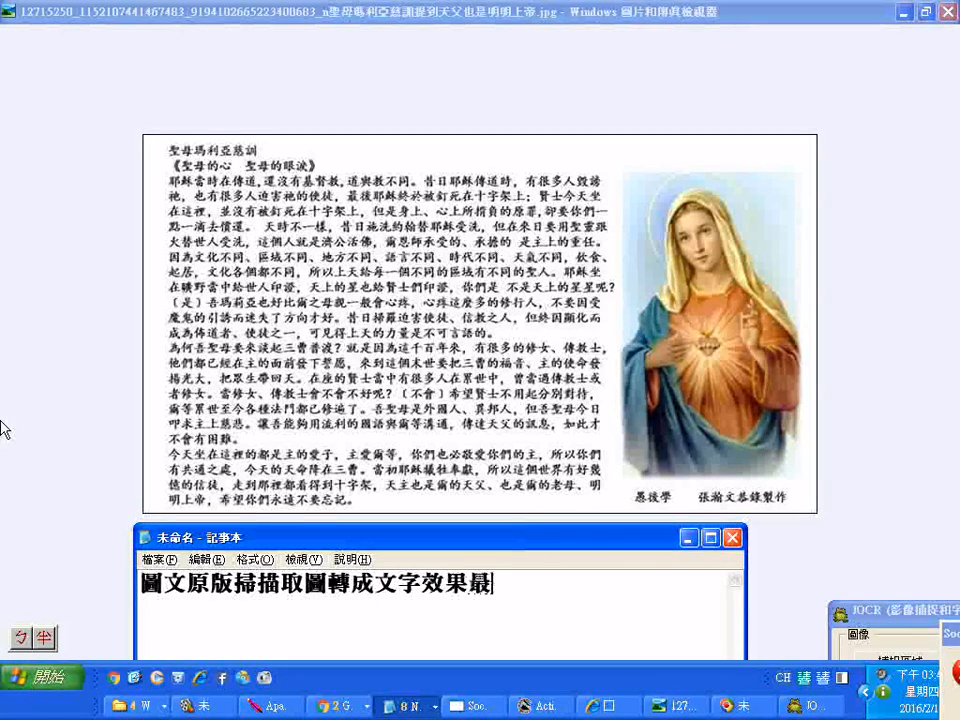
text(ru8)
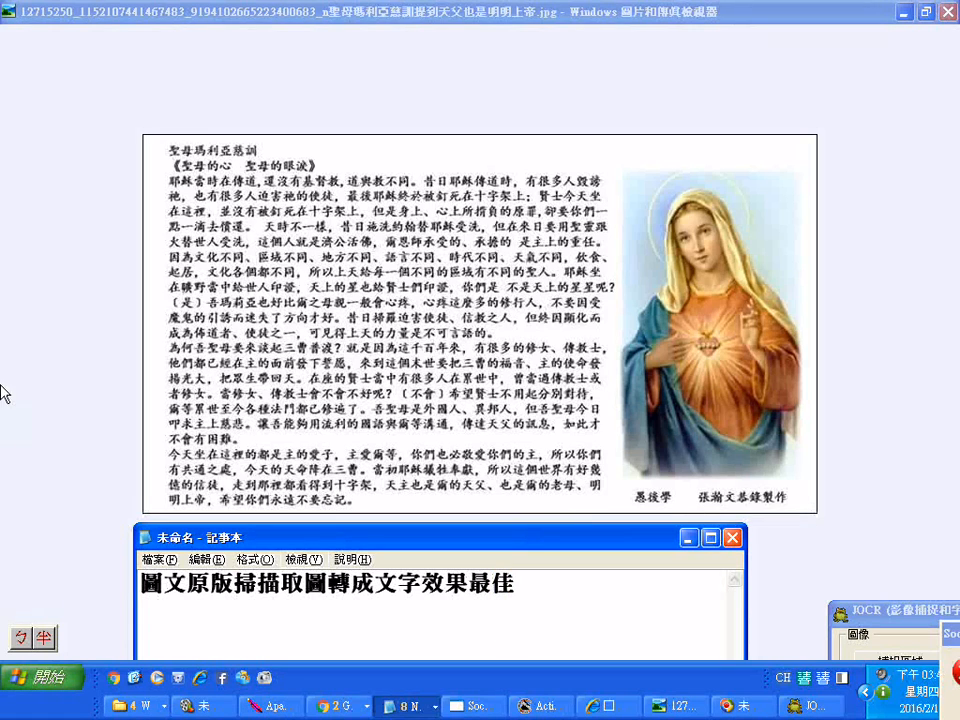
Add a second line to the note reading 經過縮小的則會出現錯誤需要人工校正
drag(187, 583, 234, 583)
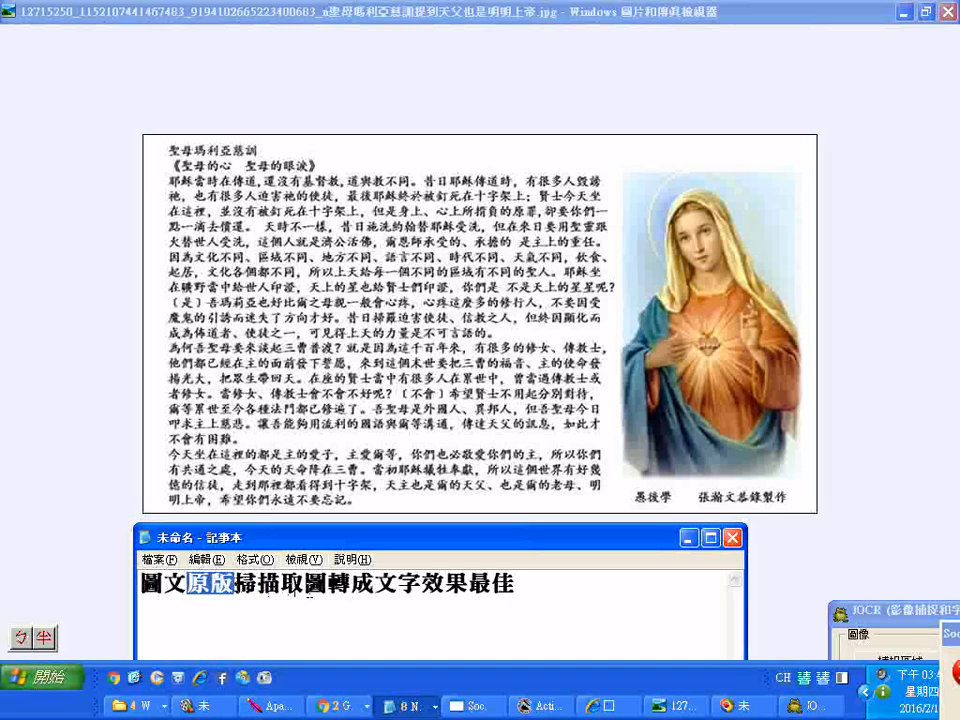
click(558, 586)
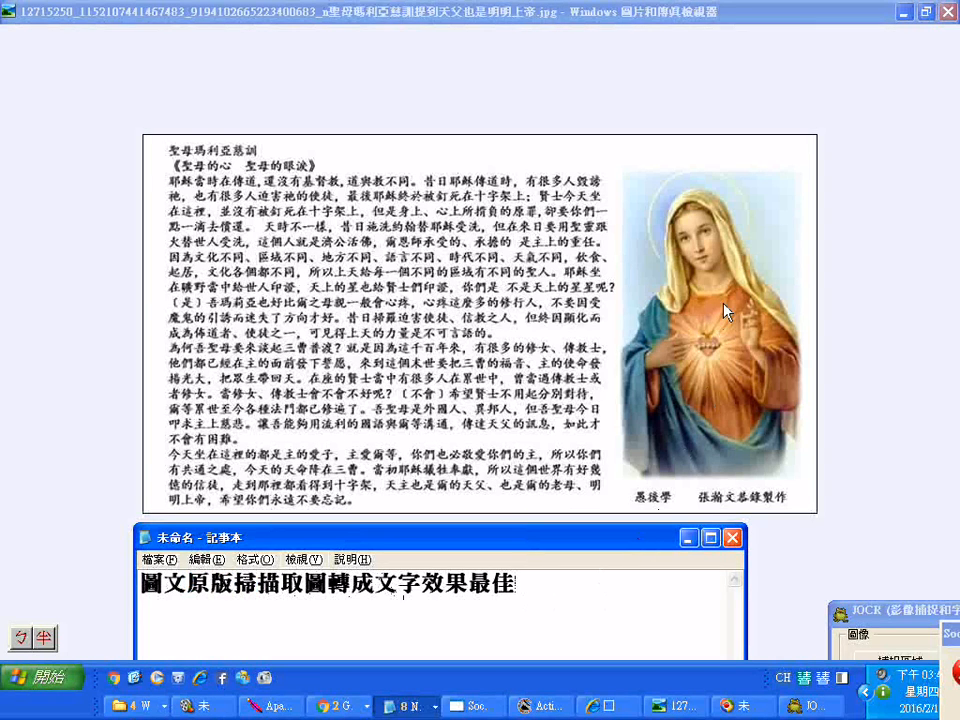
text(ㄐ)
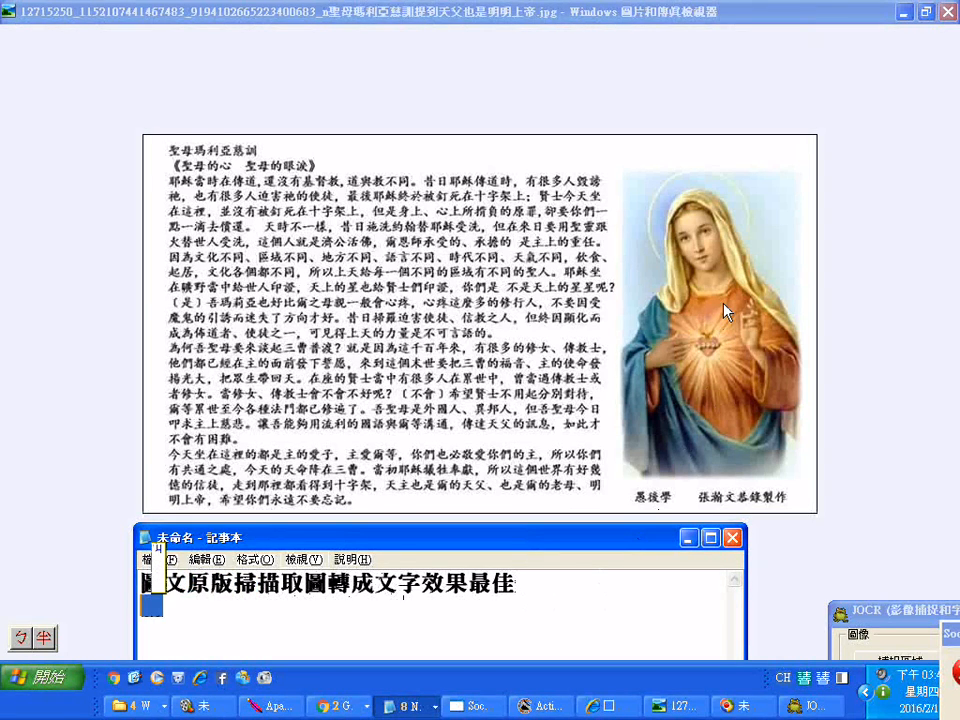
text(經過)
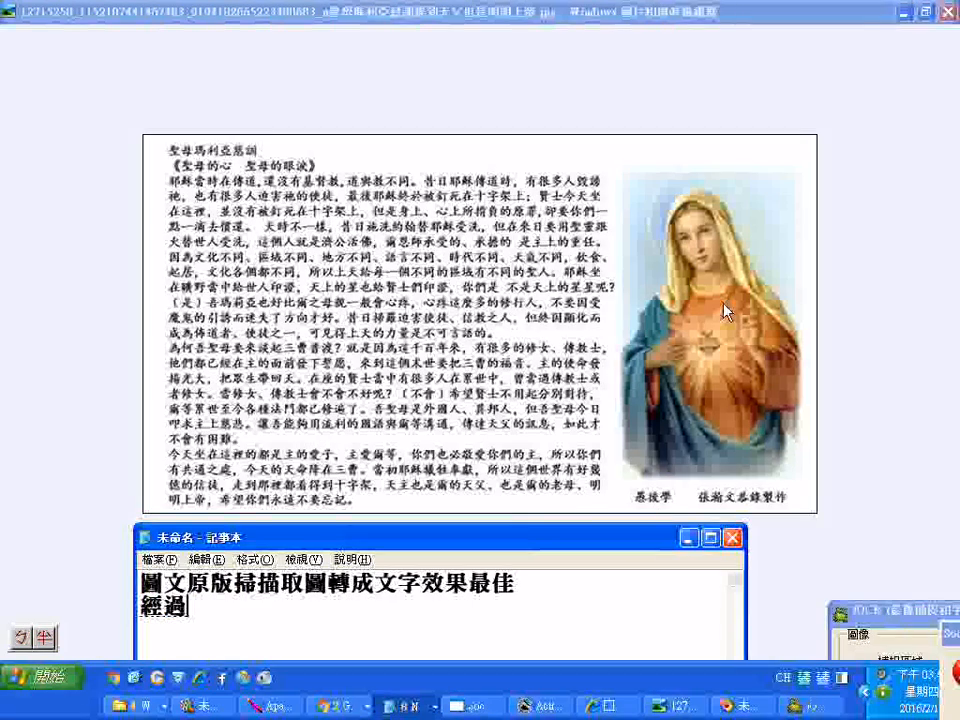
text(縮)
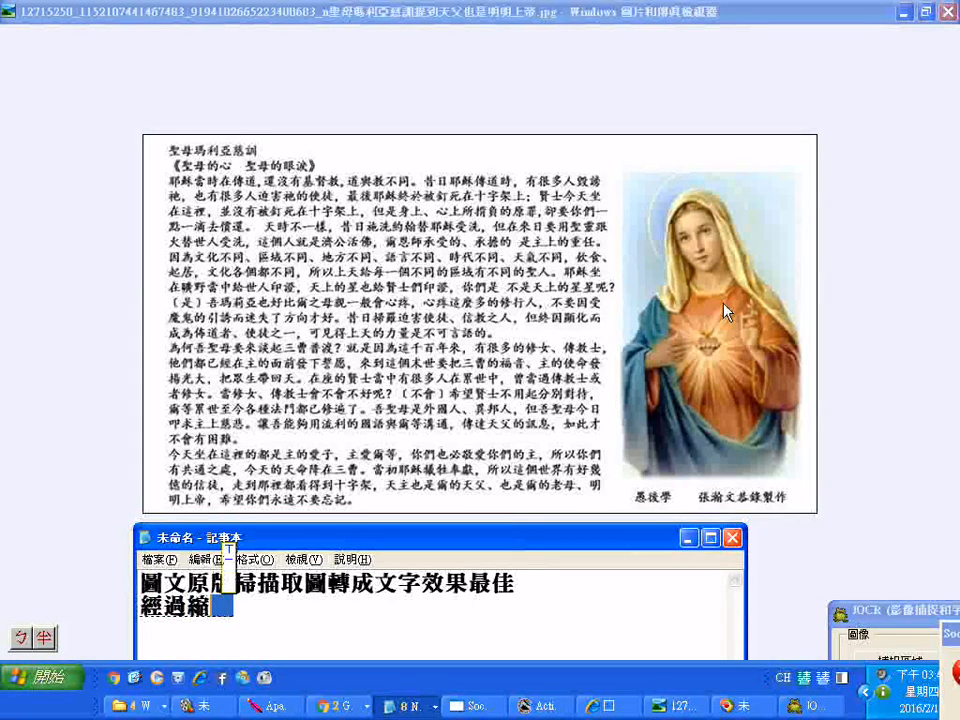
text(ㄒ小)
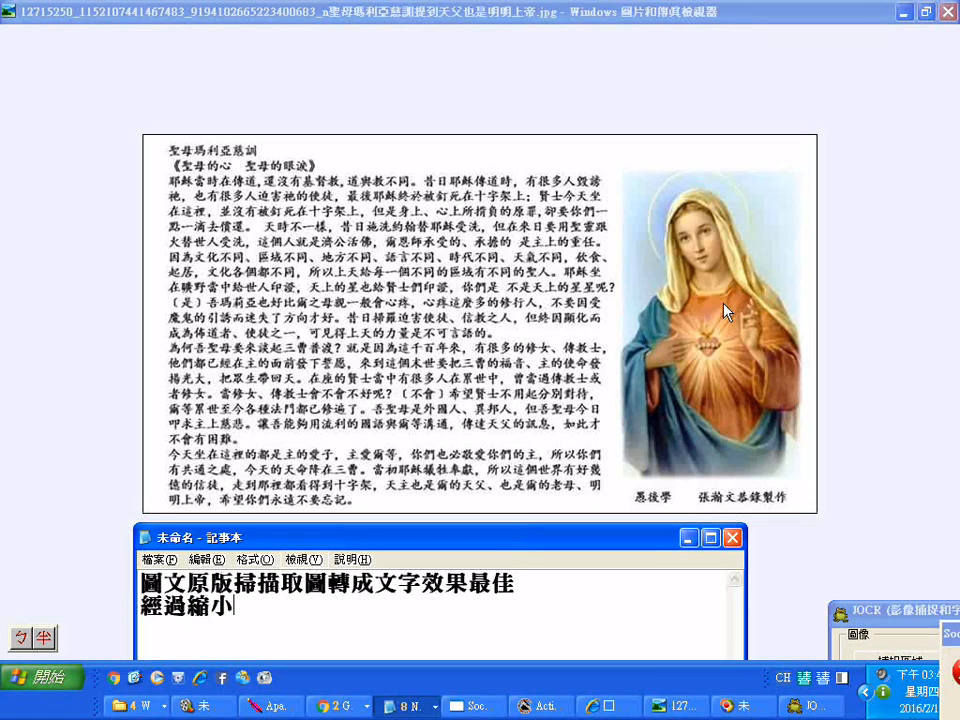
text(的)
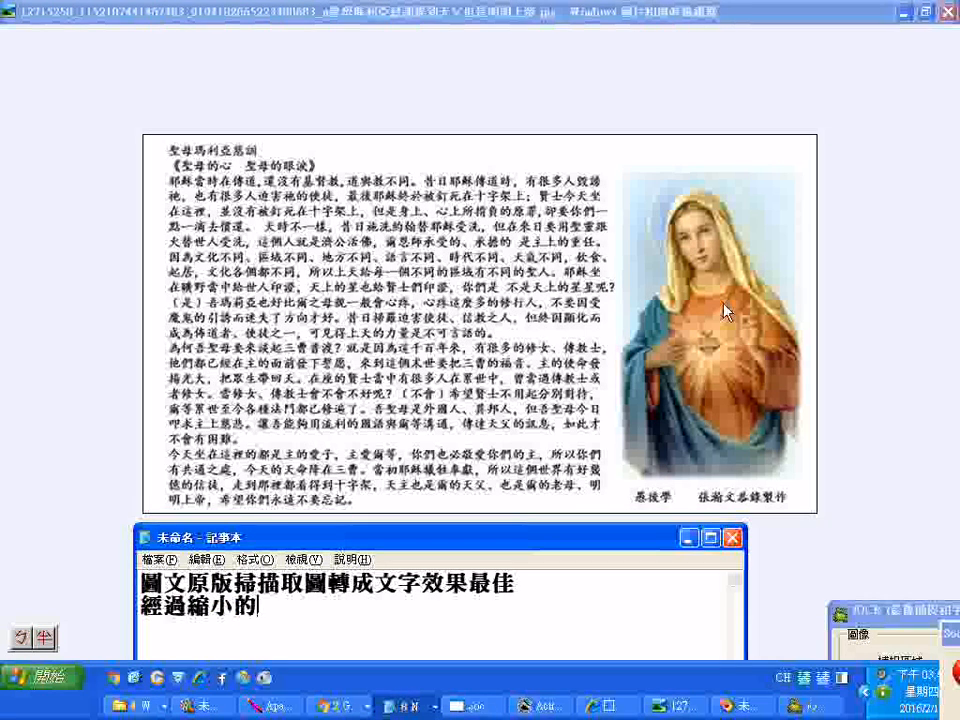
text(則)
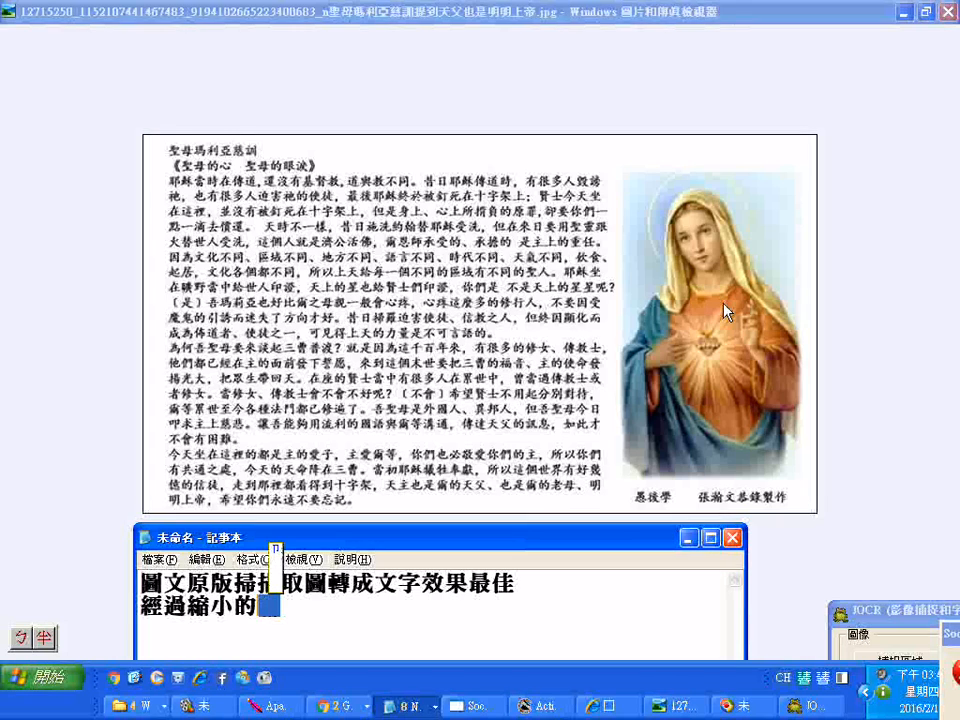
text(ㄏ)
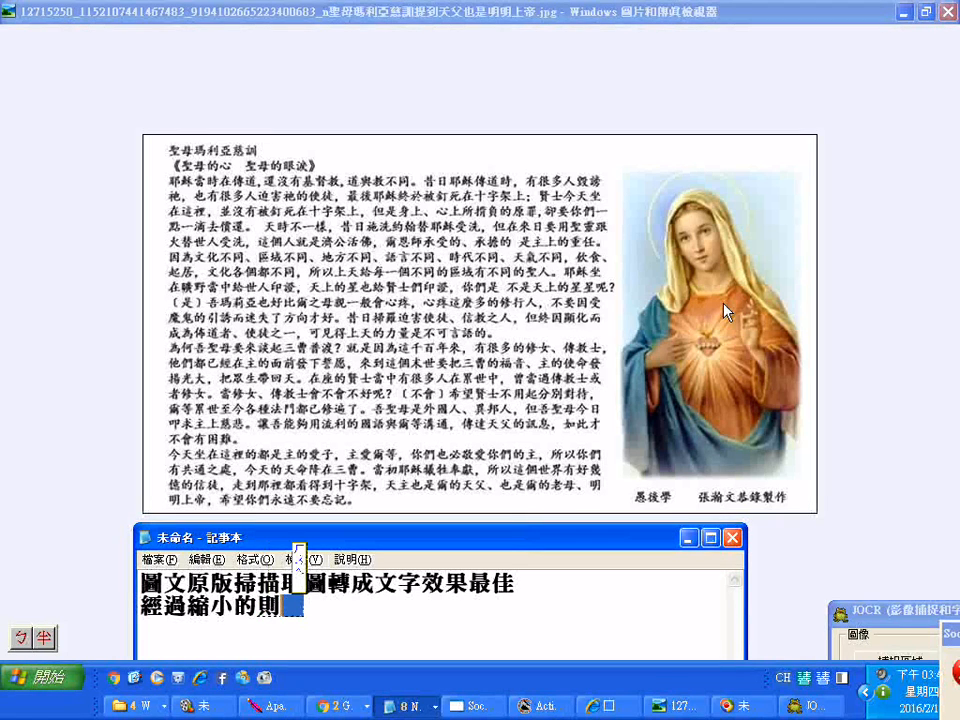
text(會出)
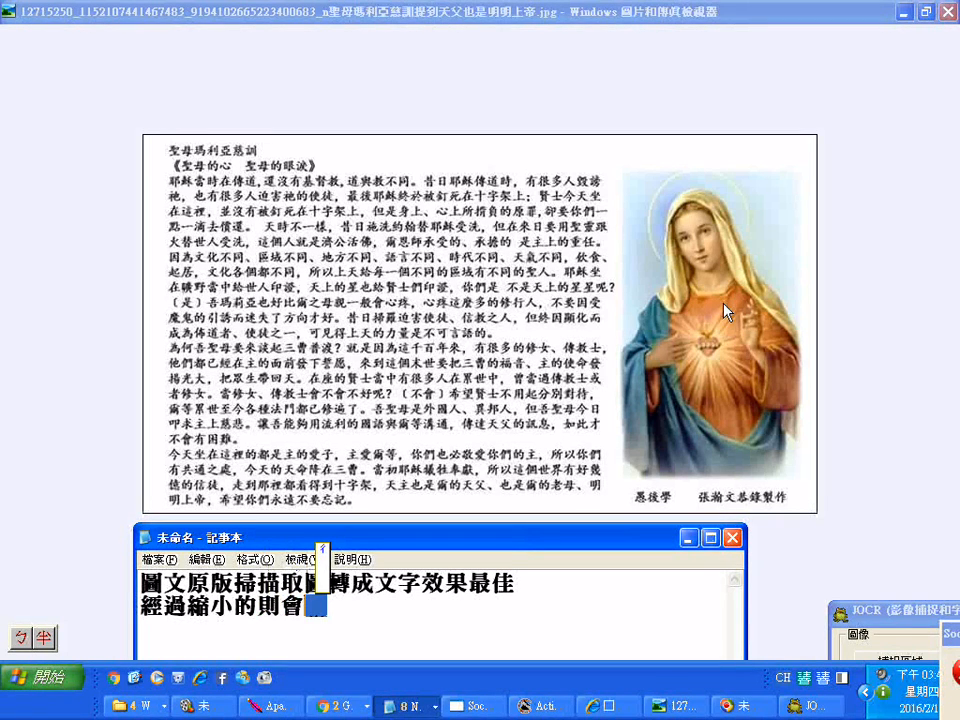
text(現)
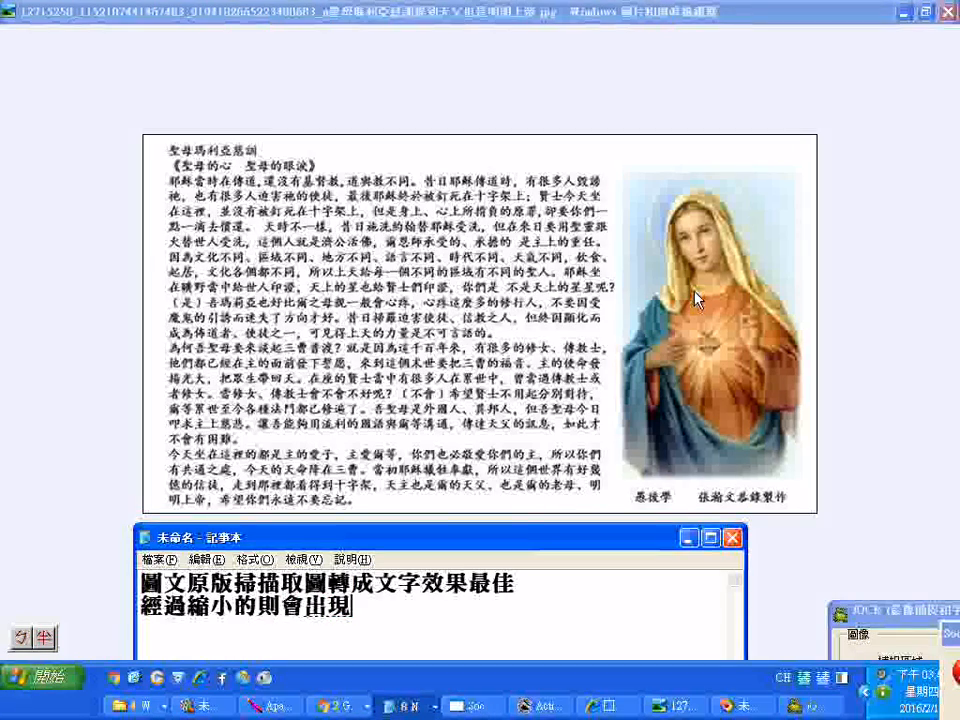
text(錯)
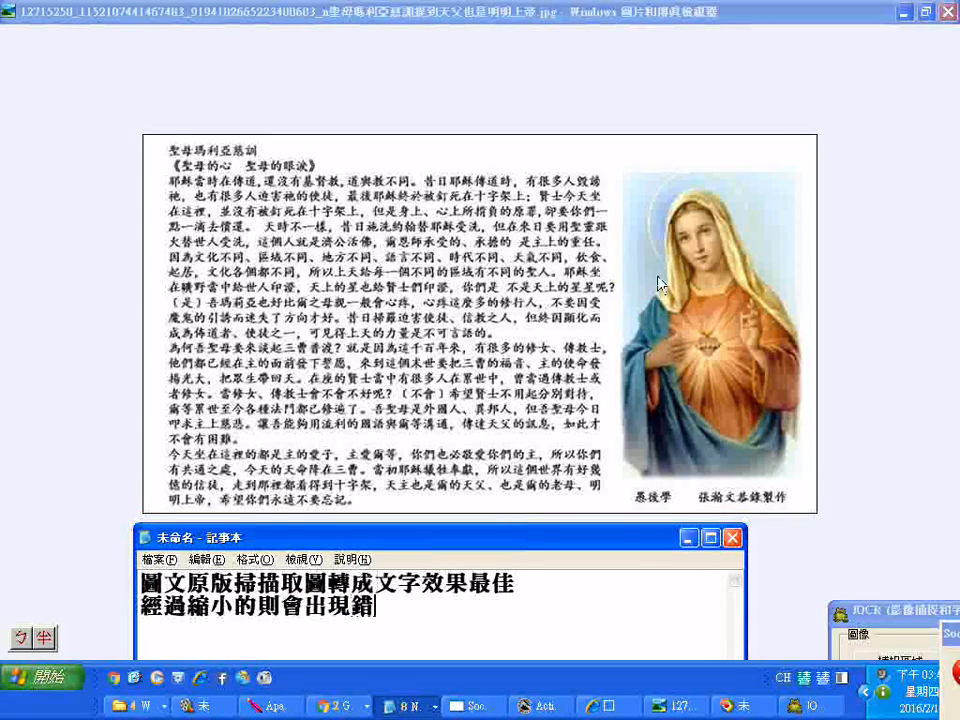
text(誤)
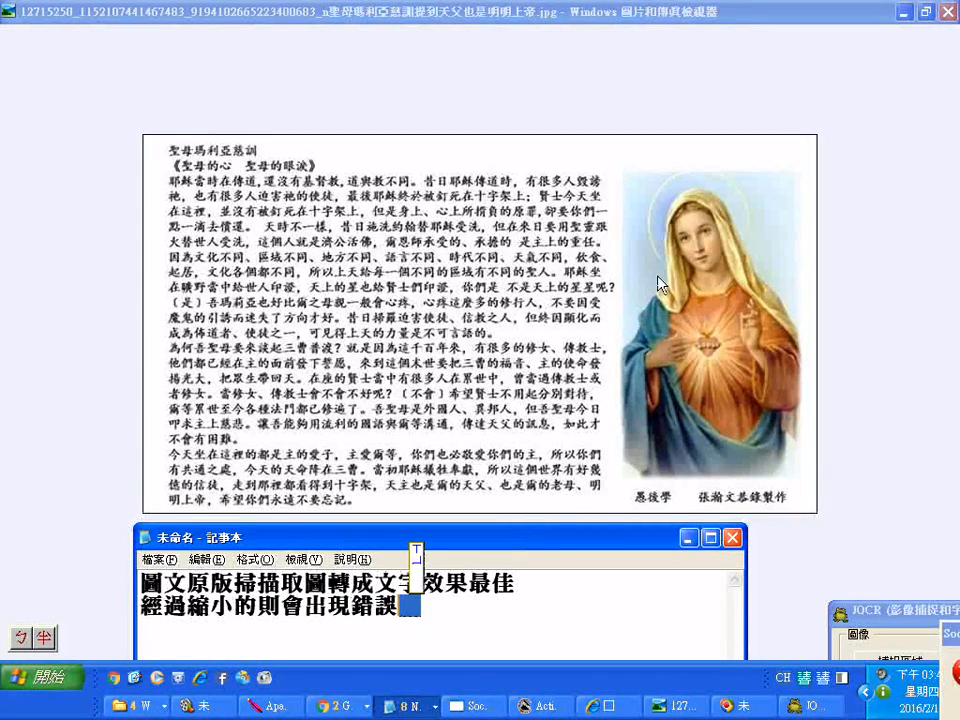
text(需要人)
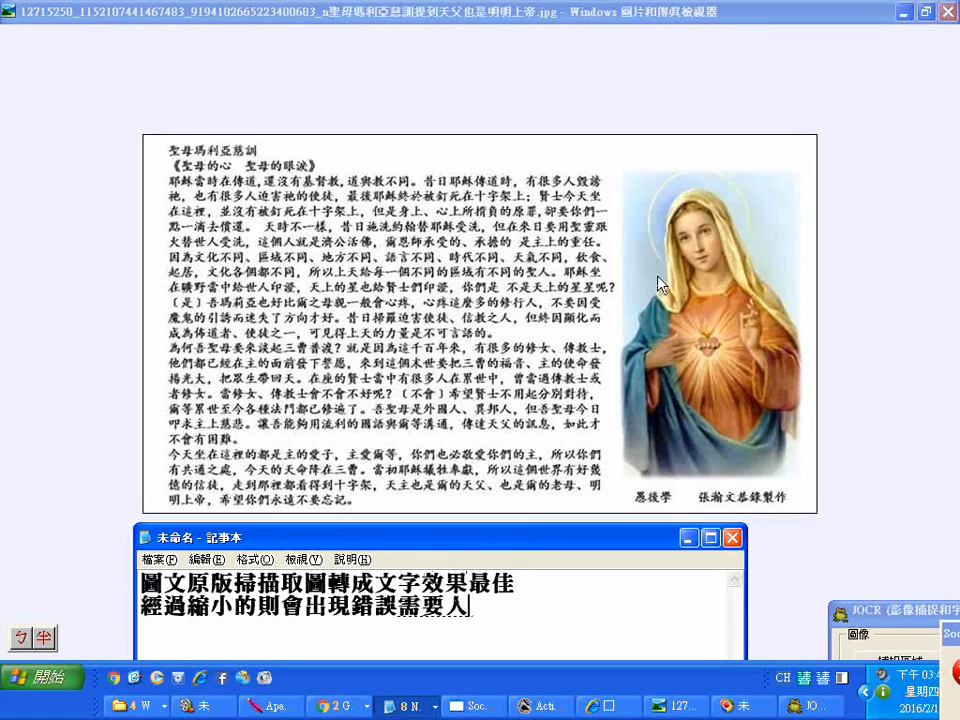
text(工)
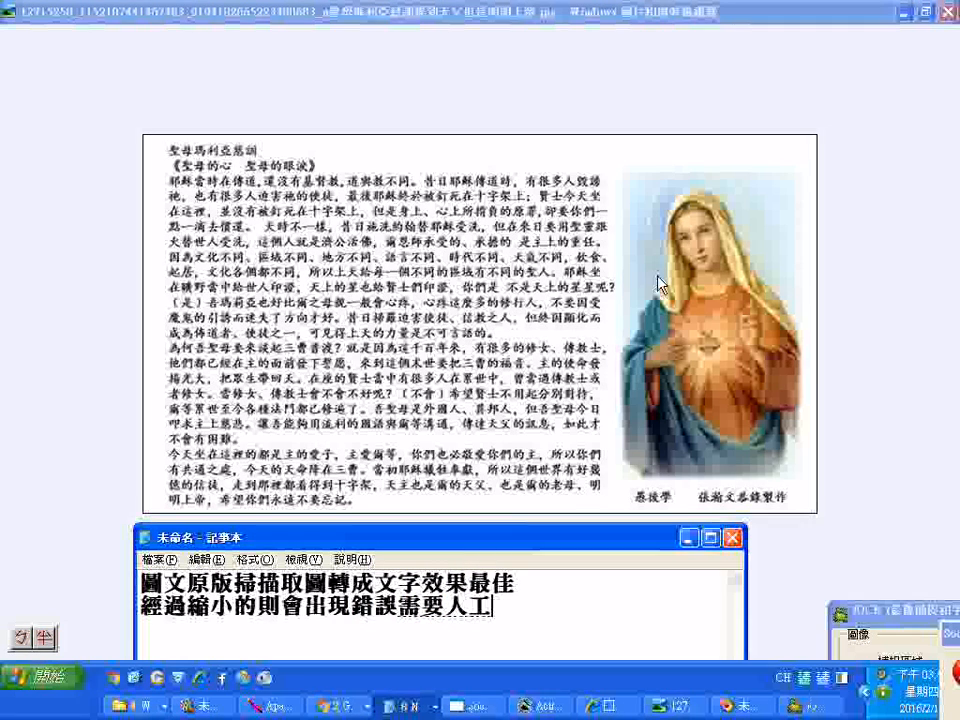
text(校正)
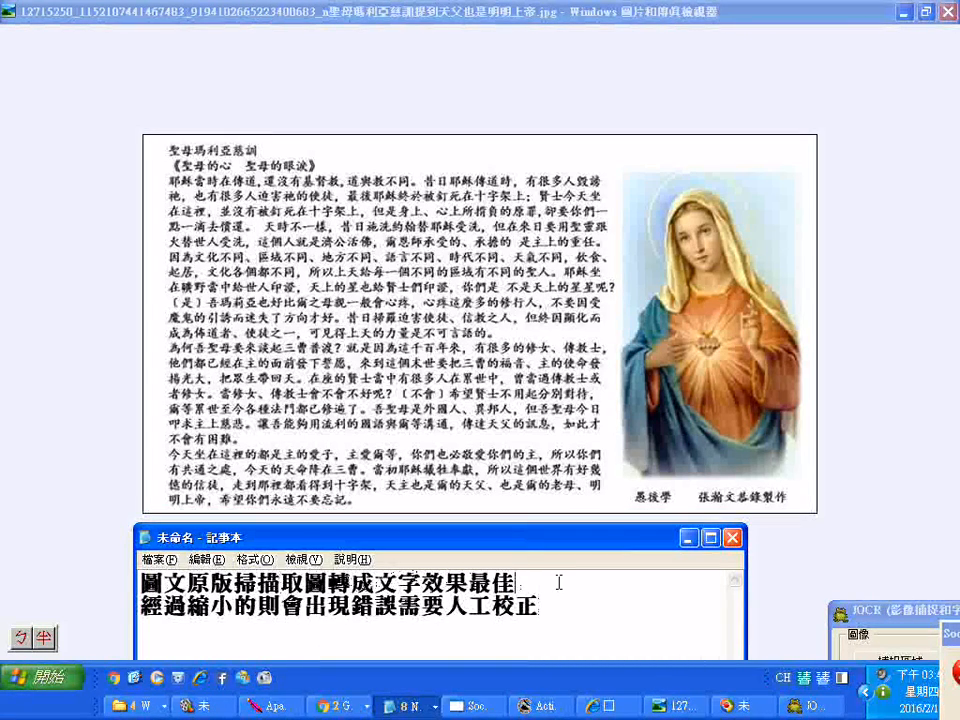
Join the note's two lines with a full-width comma ， and copy the whole text
key(Delete)
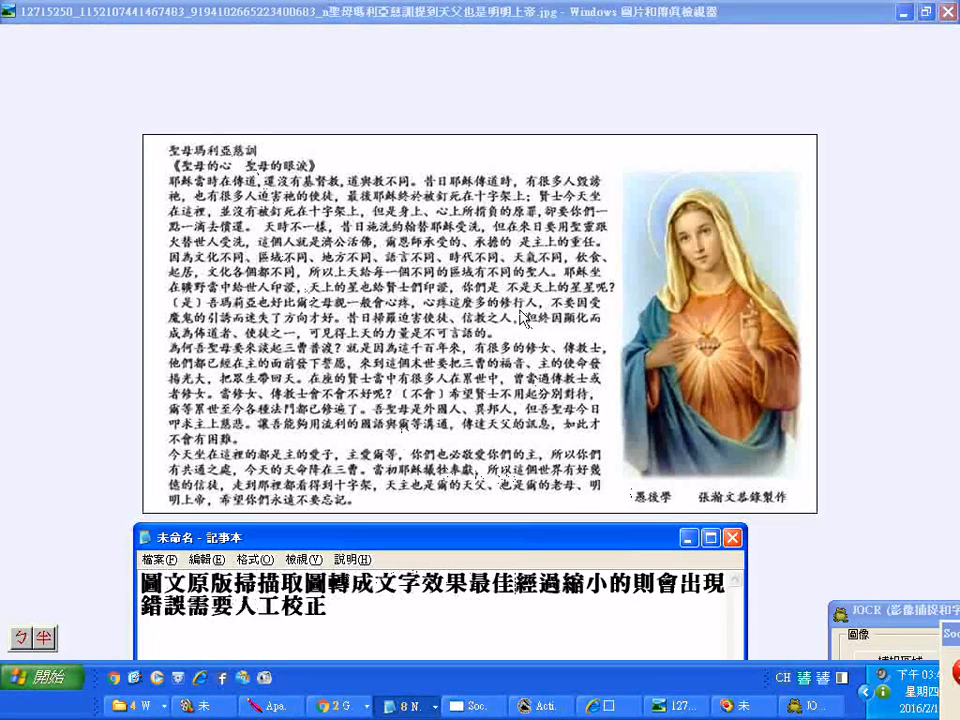
text(，)
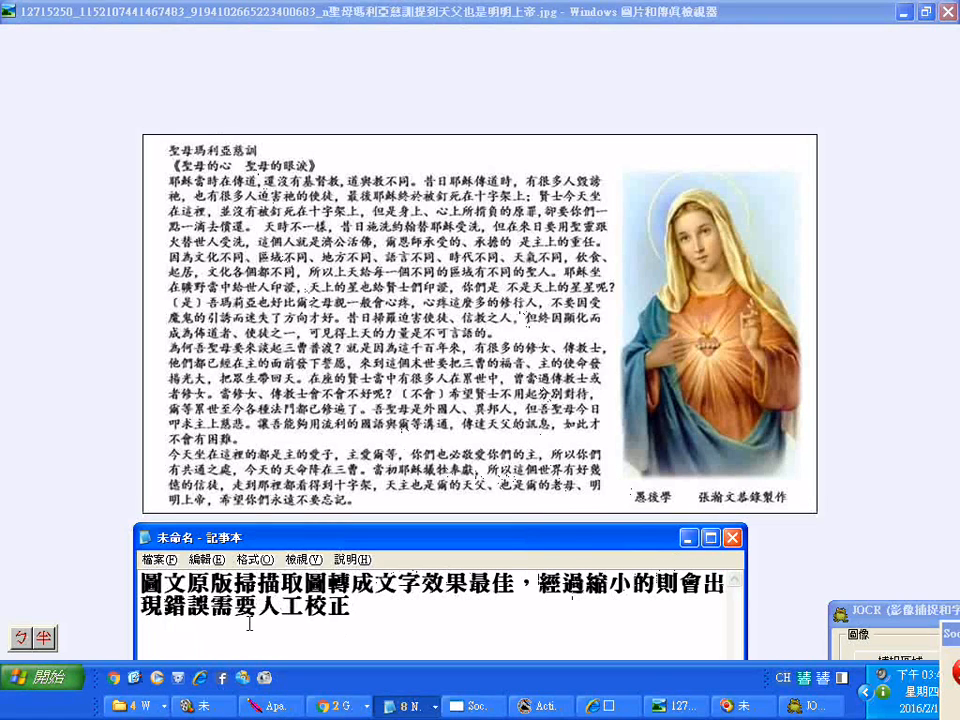
key(ctrl+a)
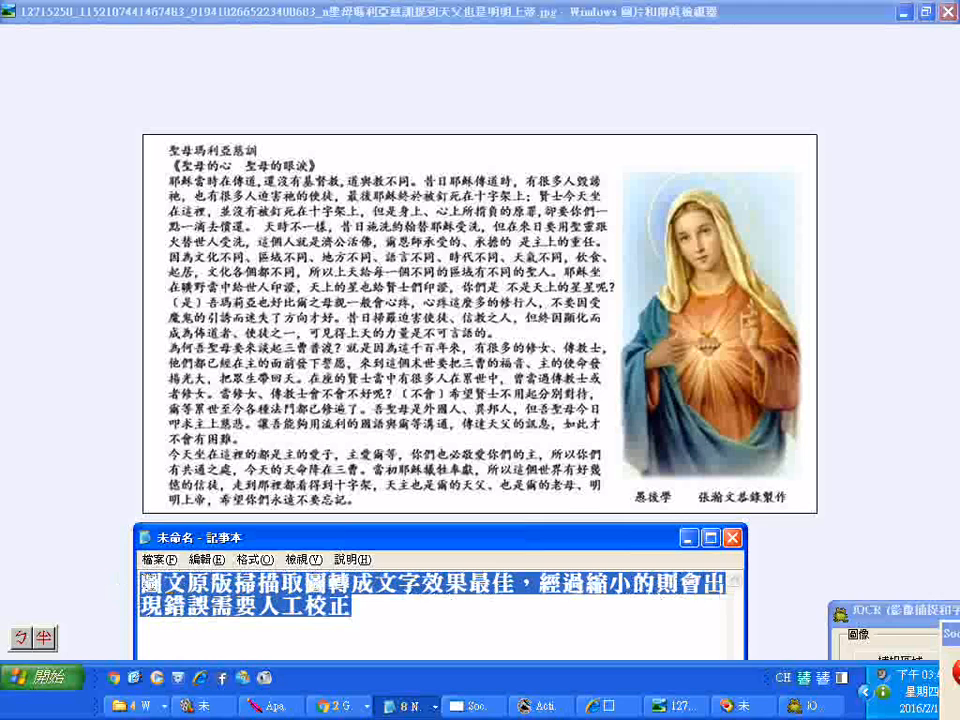
right_click(188, 588)
click(208, 396)
Start saving the note to the desktop, naming the file 20160218 followed by the copied sentence
click(158, 559)
click(160, 446)
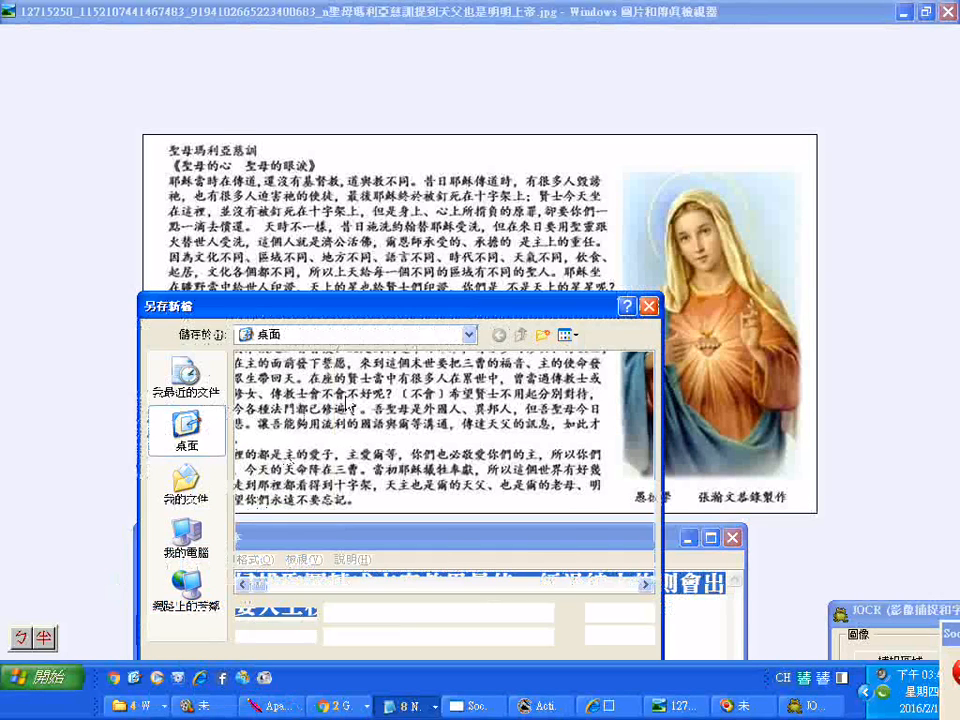
right_click(376, 612)
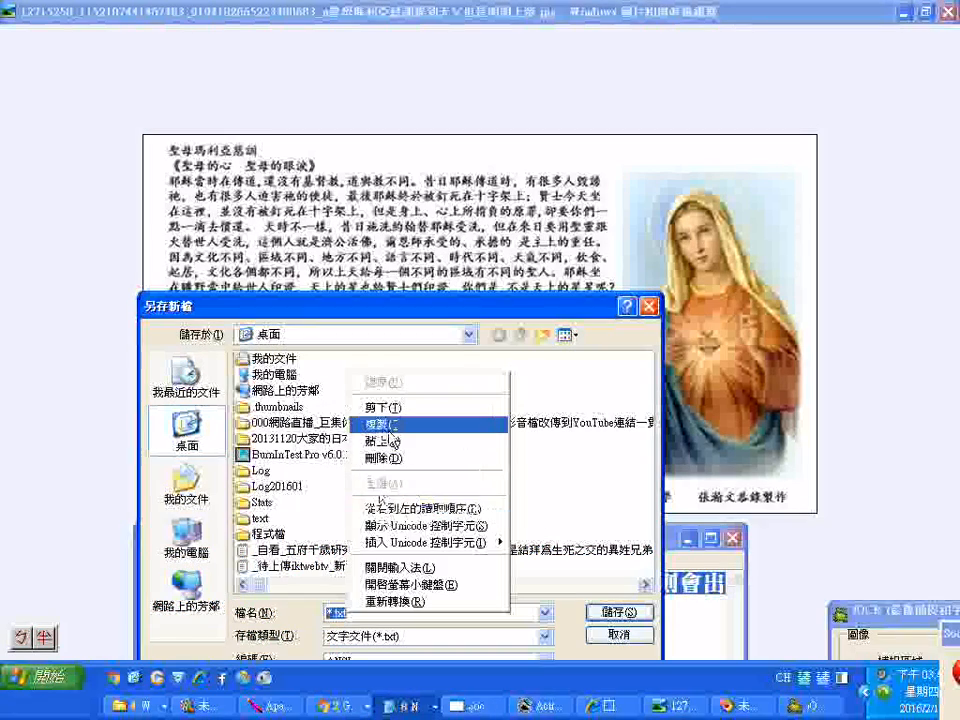
click(440, 438)
text(20160218圖文原版掃描取圖轉成文字效果是)
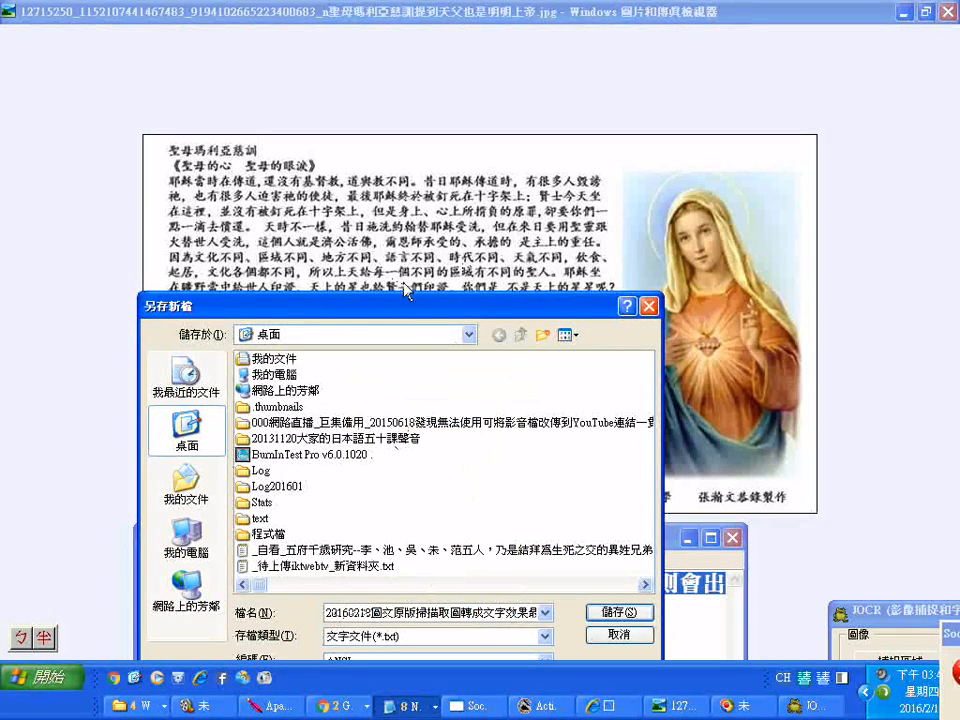
Move the save dialog up so all its options are visible and set the encoding to Unicode
drag(395, 308, 284, 136)
click(320, 489)
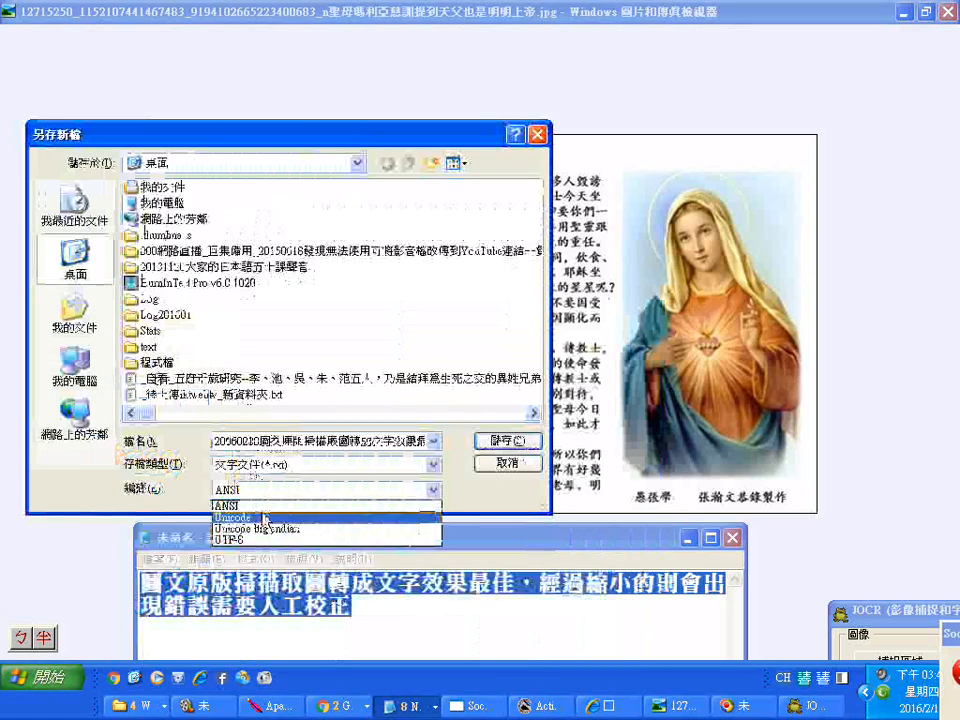
click(280, 506)
Insert 利用 right after the date 20160218 in the file name
double_click(264, 441)
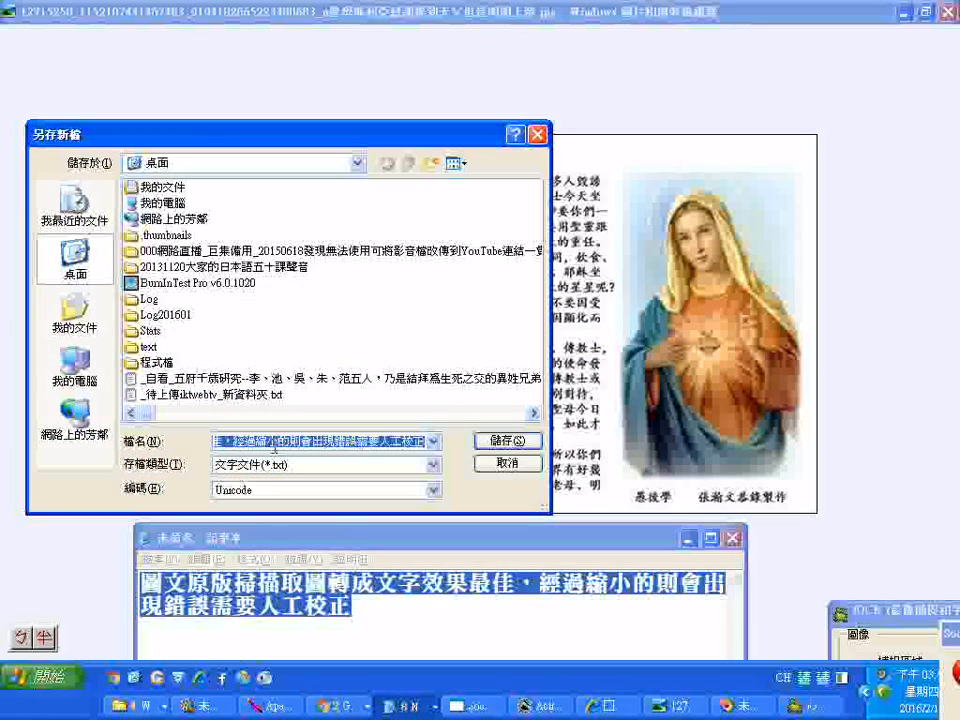
drag(270, 443, 193, 447)
click(259, 442)
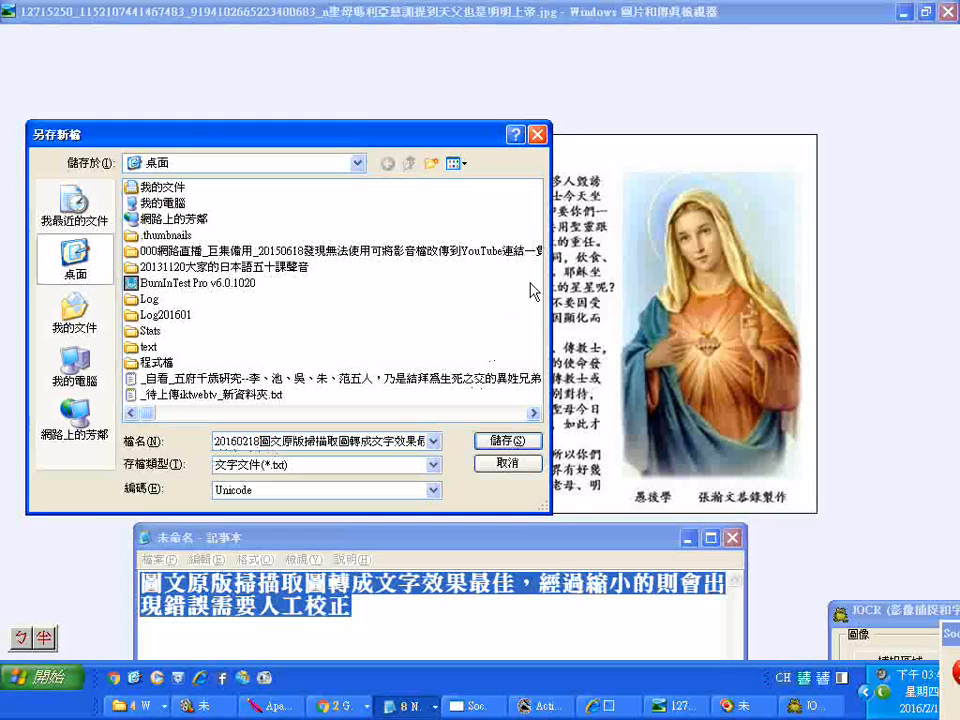
text(利用)
key(Return)
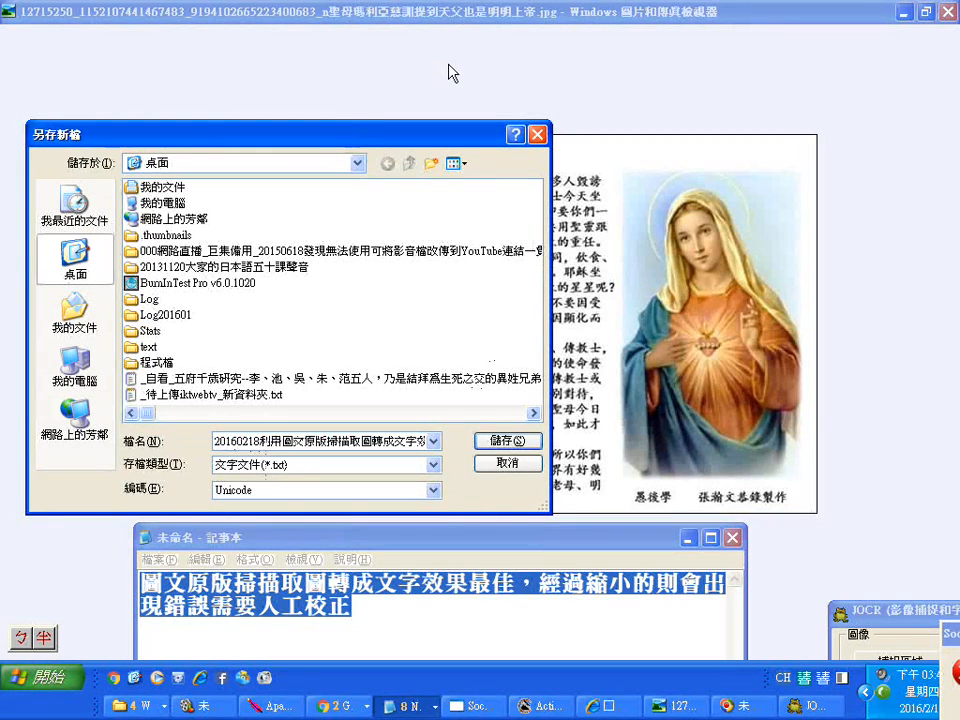
text(jo)
key(BackSpace)
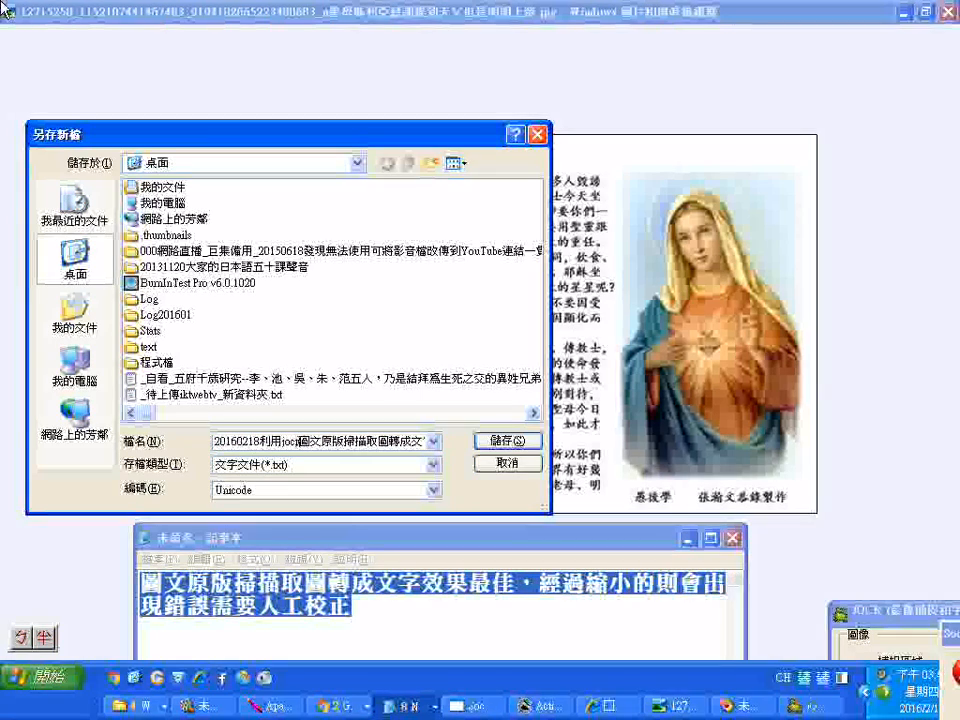
key(BackSpace)
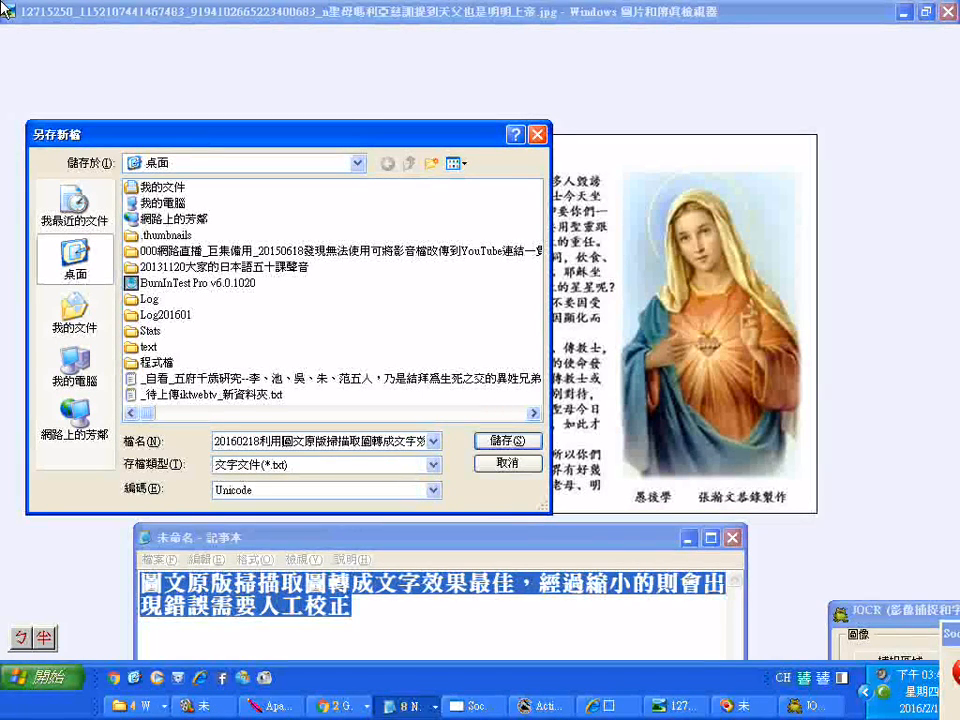
Insert 程式將 after 利用 in the file name, choosing 程式 from the candidate words
text(英)
text(市)
key(Down)
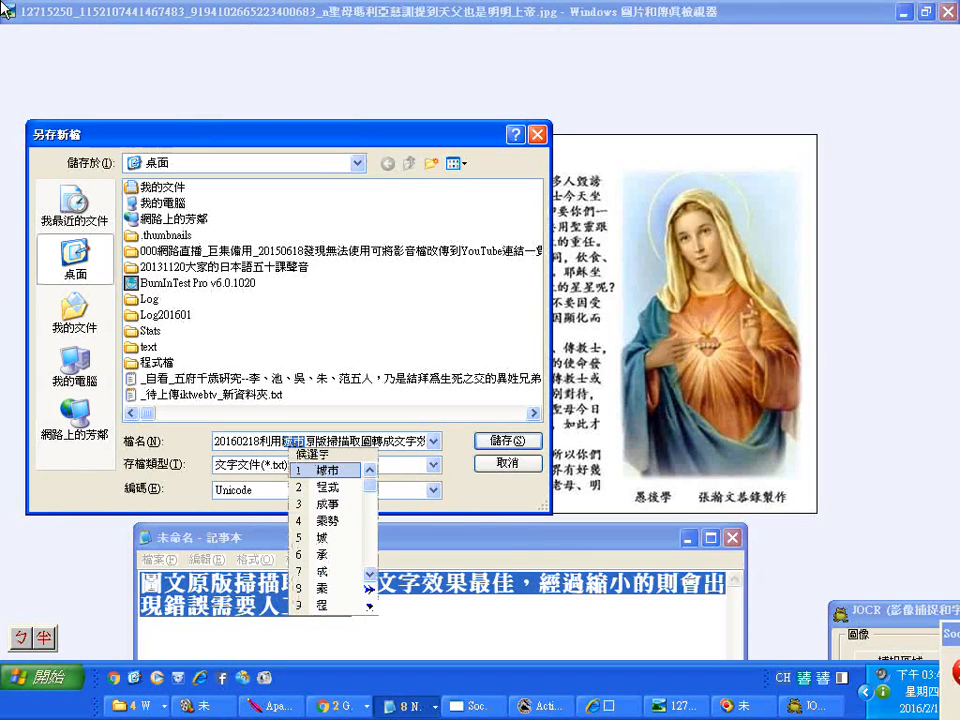
key(2)
key(Return)
text(ㄐㄧㄤ文)
key(space)
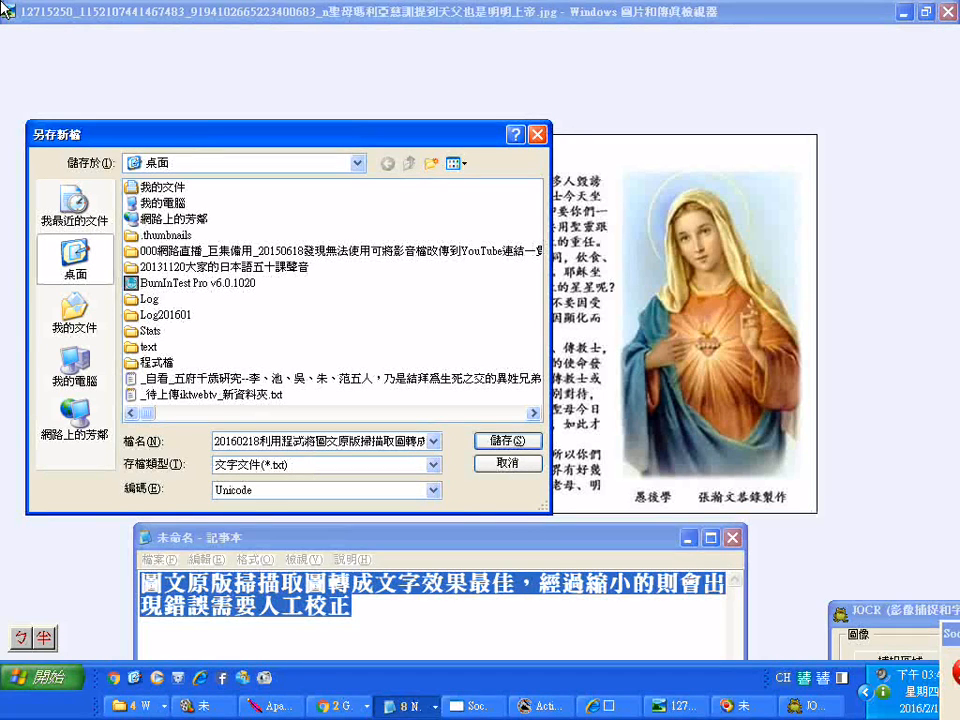
Insert JOCR between 利用 and 程式 in the file name
key(Left)
text(,)
key(BackSpace)
text(JOCR)
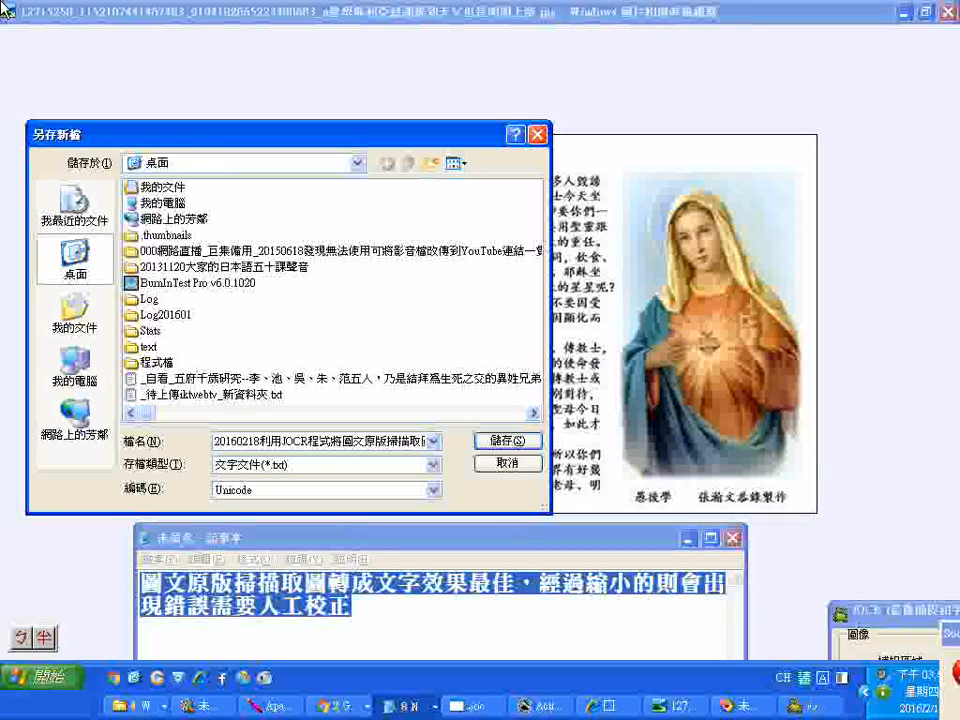
Check the rest of the file name, save the note, and shift its window slightly
key(Right)
key(Right)
key(Right)
key(Right)
key(Right)
key(Right)
key(Right)
key(Right)
key(Right)
key(Right)
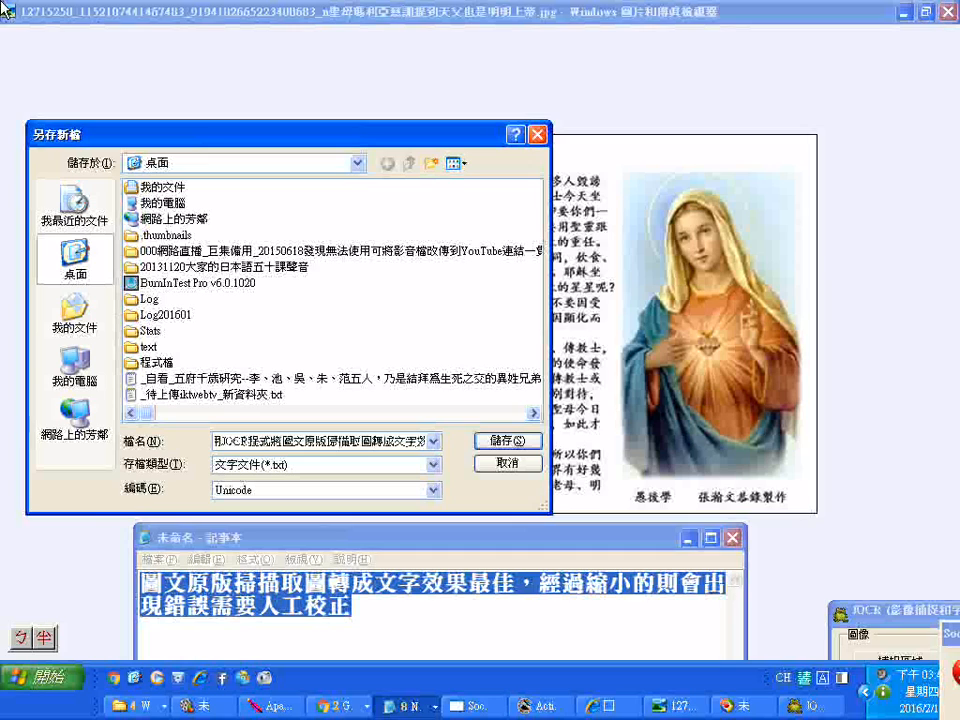
key(Right)
key(Right)
key(Right)
key(Right)
key(Right)
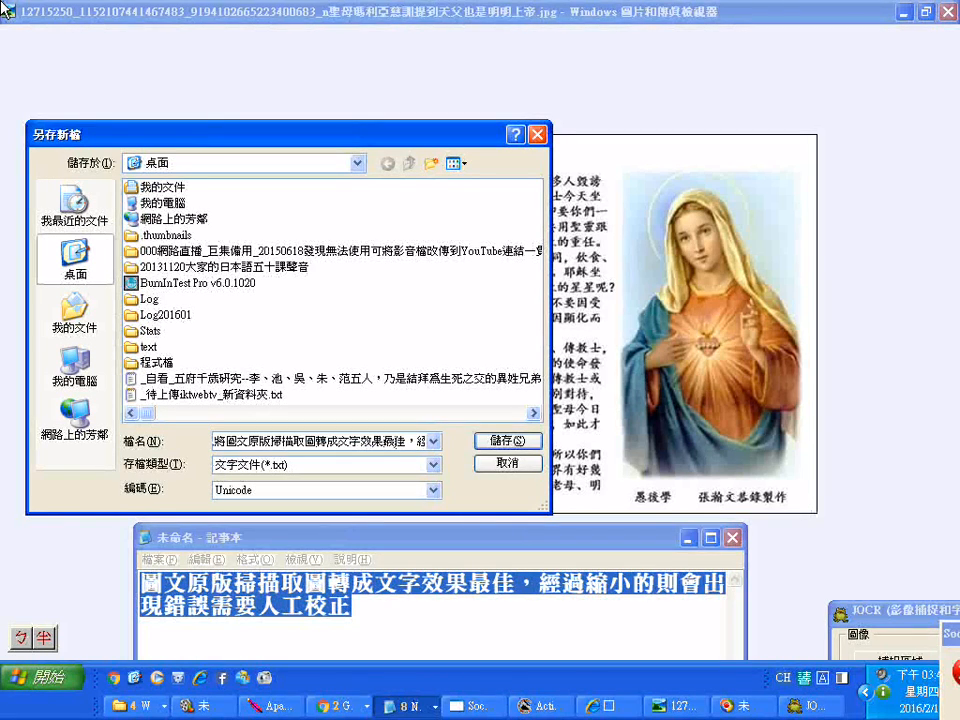
key(Return)
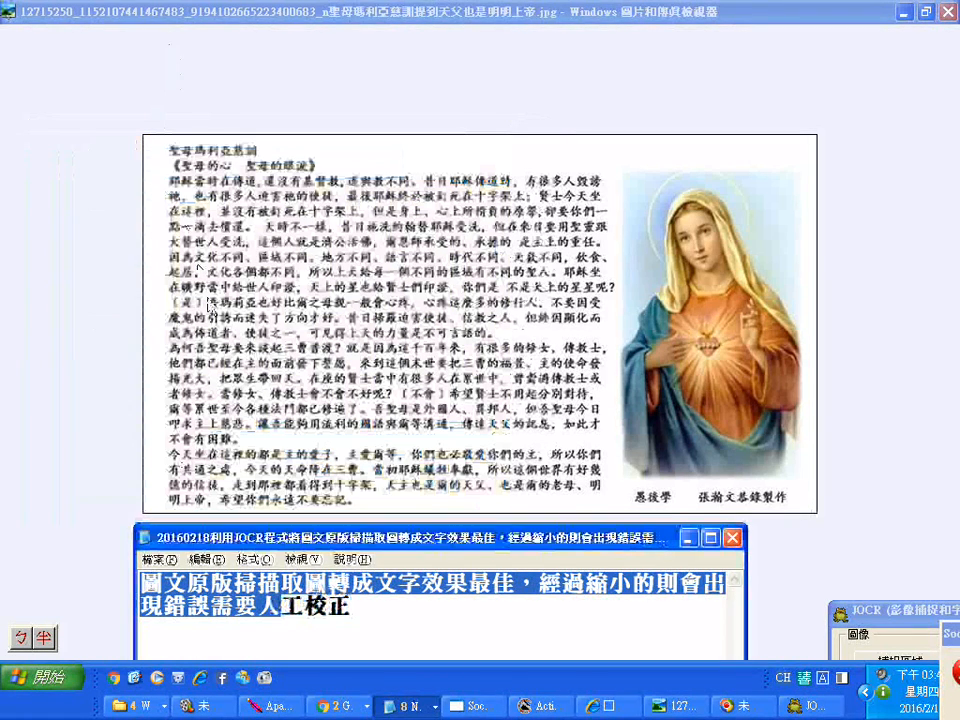
drag(312, 537, 323, 539)
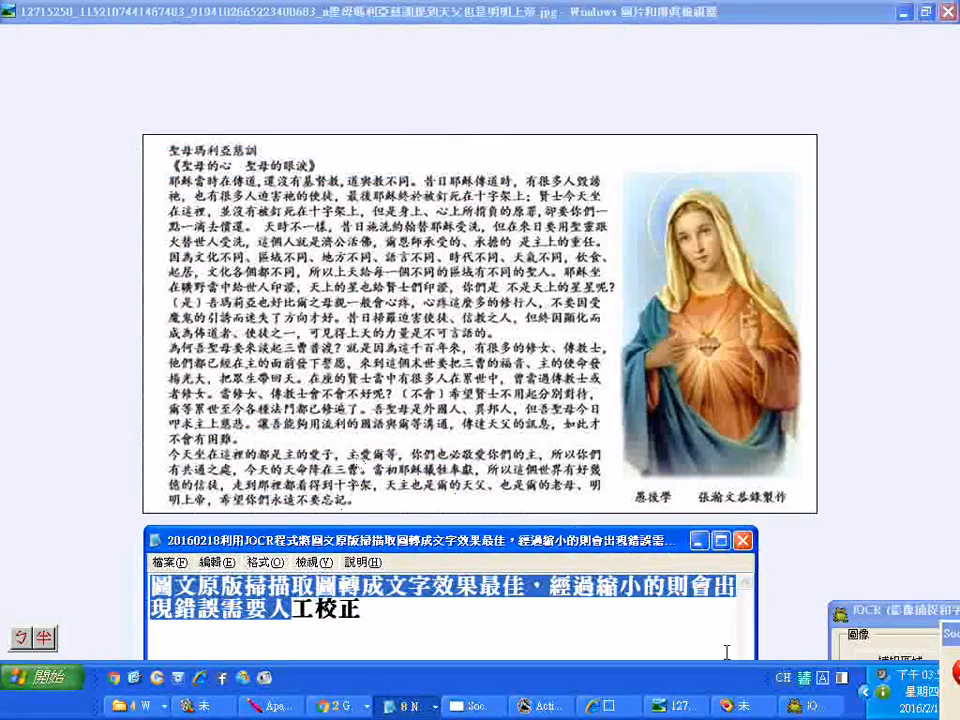